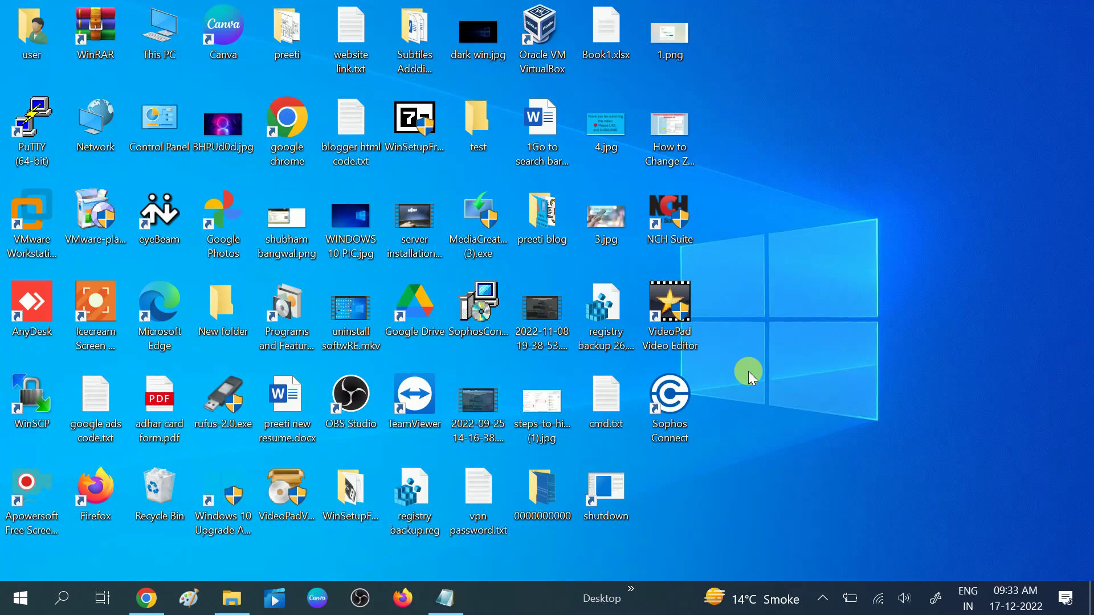
- Check the drives in File Explorer's This PC and browse Local Disk (C:)
{"action": "left_click", "coordinate": [230, 598]}
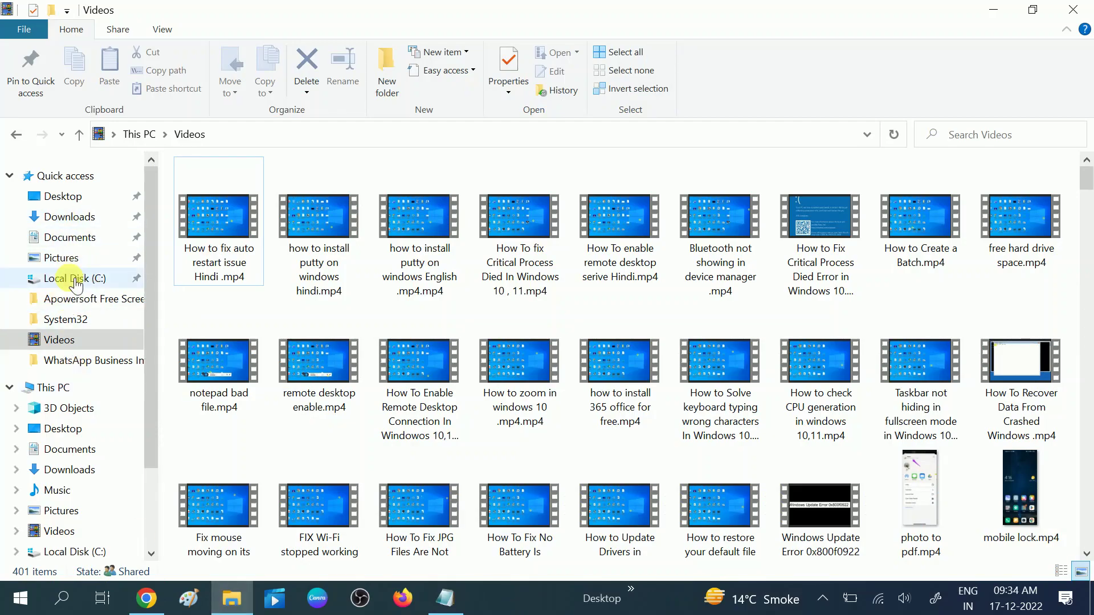
{"action": "left_click", "coordinate": [52, 387]}
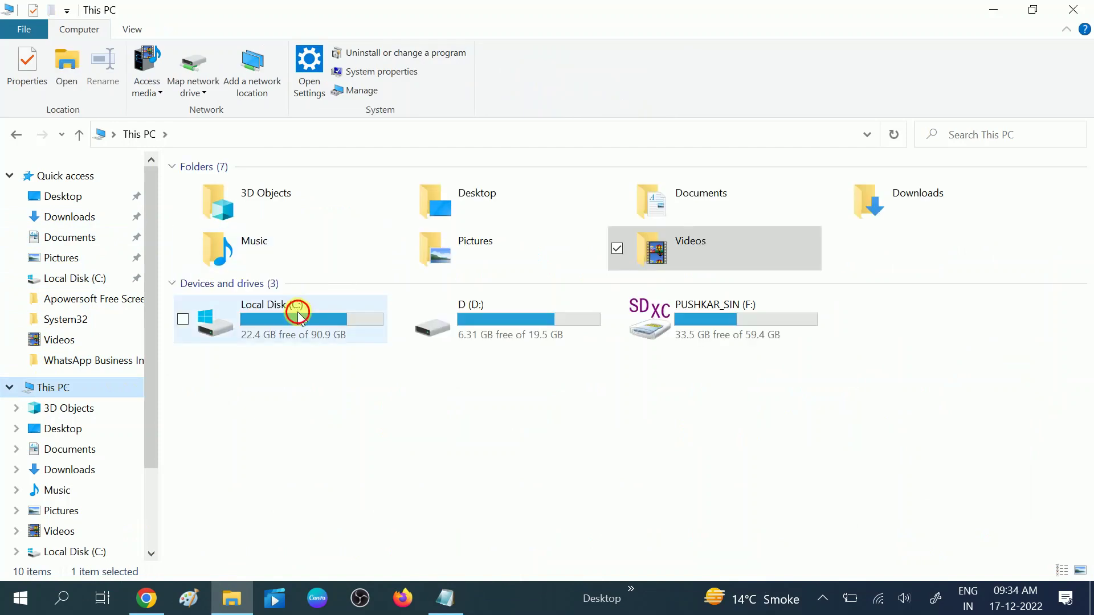
{"action": "left_click", "coordinate": [299, 315]}
{"action": "double_click", "coordinate": [298, 315]}
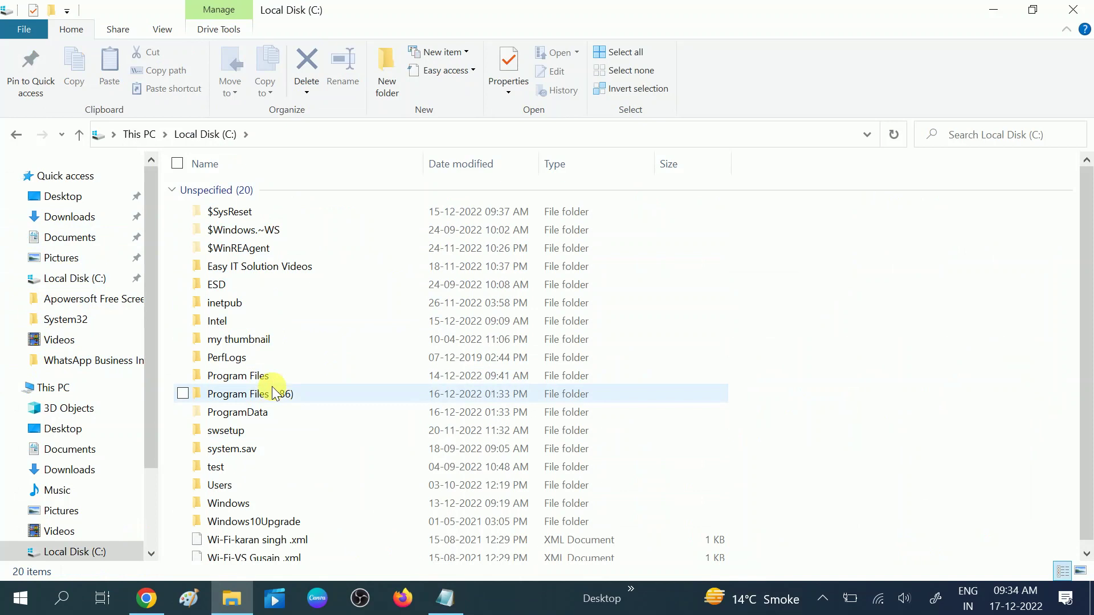
{"action": "left_click", "coordinate": [16, 134]}
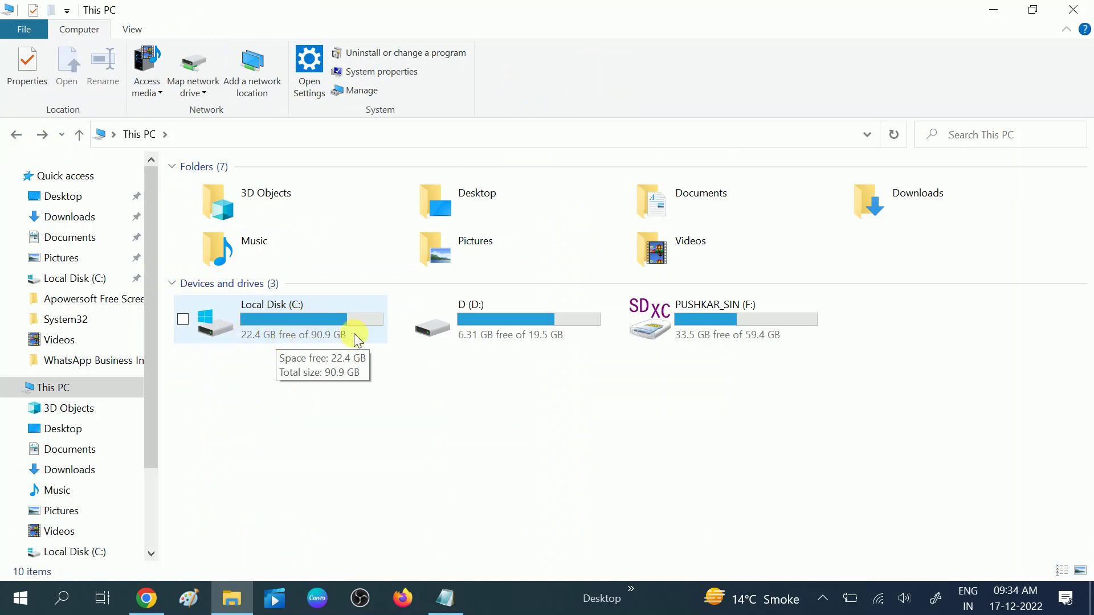
- Refresh the desktop and launch Edit group policy from a Windows search for 'group'
{"action": "left_click", "coordinate": [994, 13]}
{"action": "right_click", "coordinate": [858, 93]}
{"action": "left_click", "coordinate": [907, 143]}
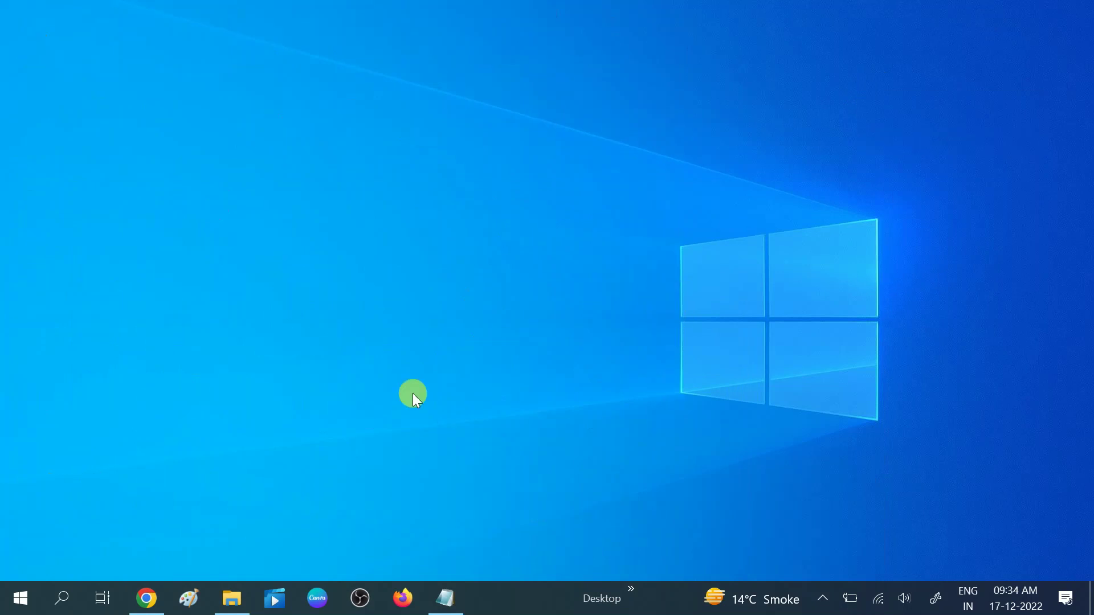
{"action": "left_click", "coordinate": [65, 600]}
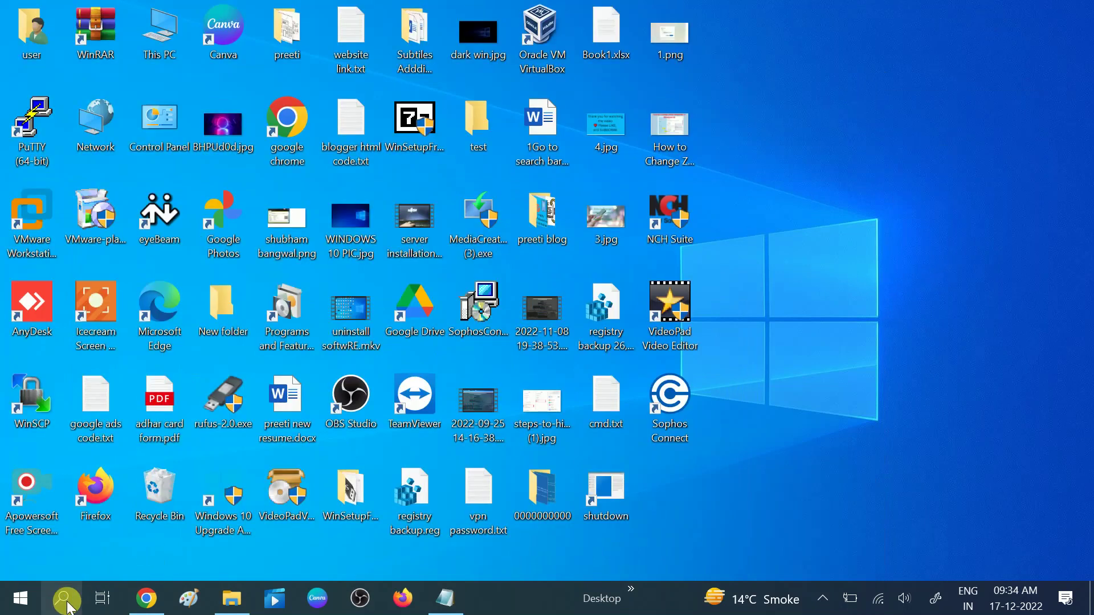
{"action": "type", "text": "g"}
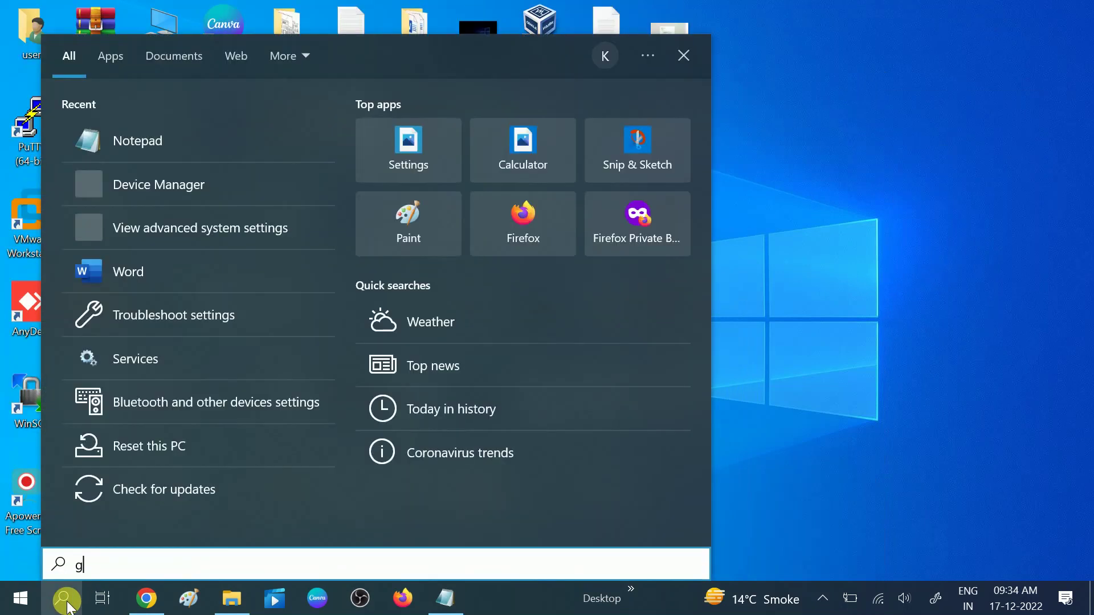
{"action": "type", "text": "roup"}
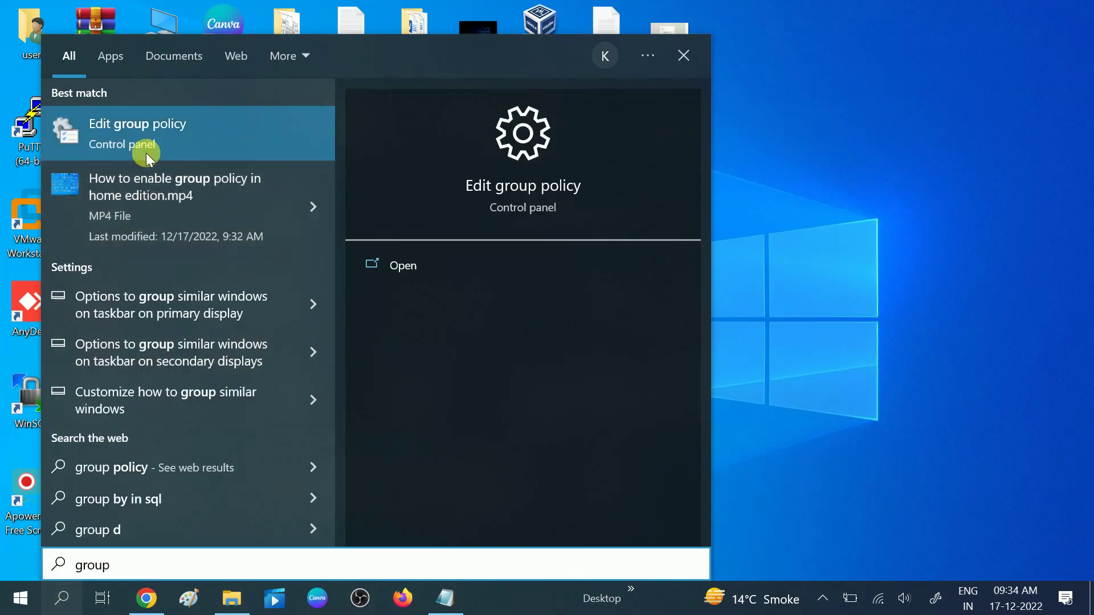
{"action": "left_click", "coordinate": [177, 144]}
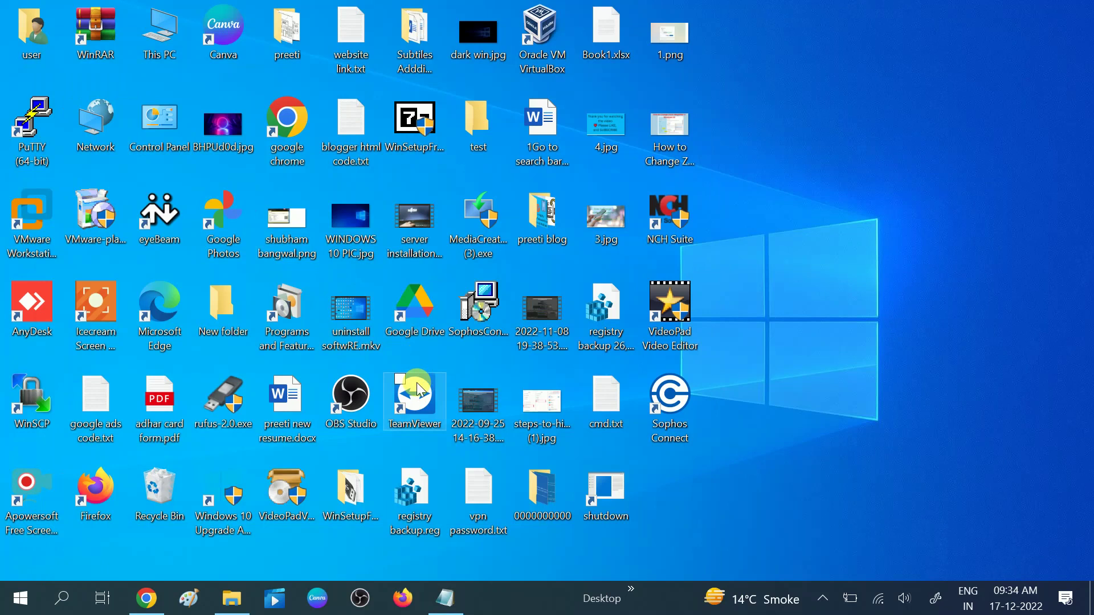
{"action": "key", "text": "super+r"}
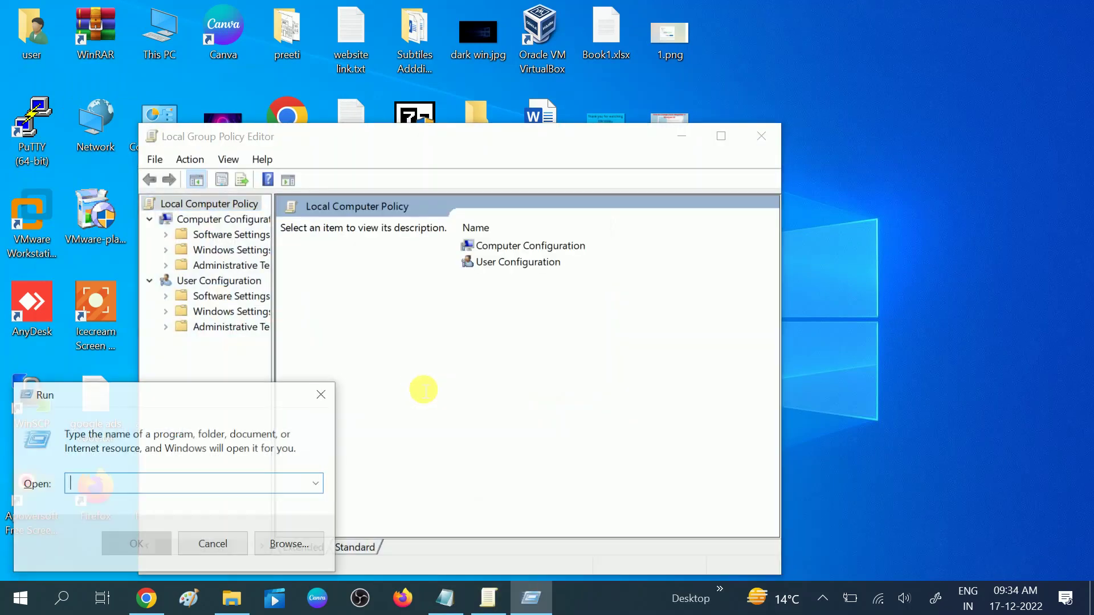
{"action": "type", "text": "g"}
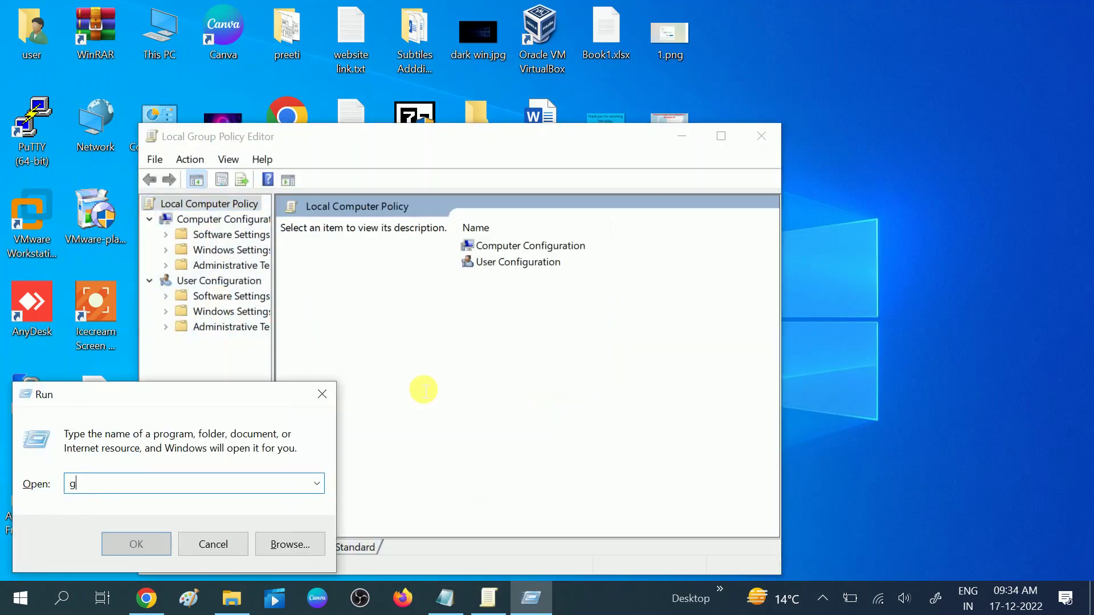
{"action": "type", "text": "pedit"}
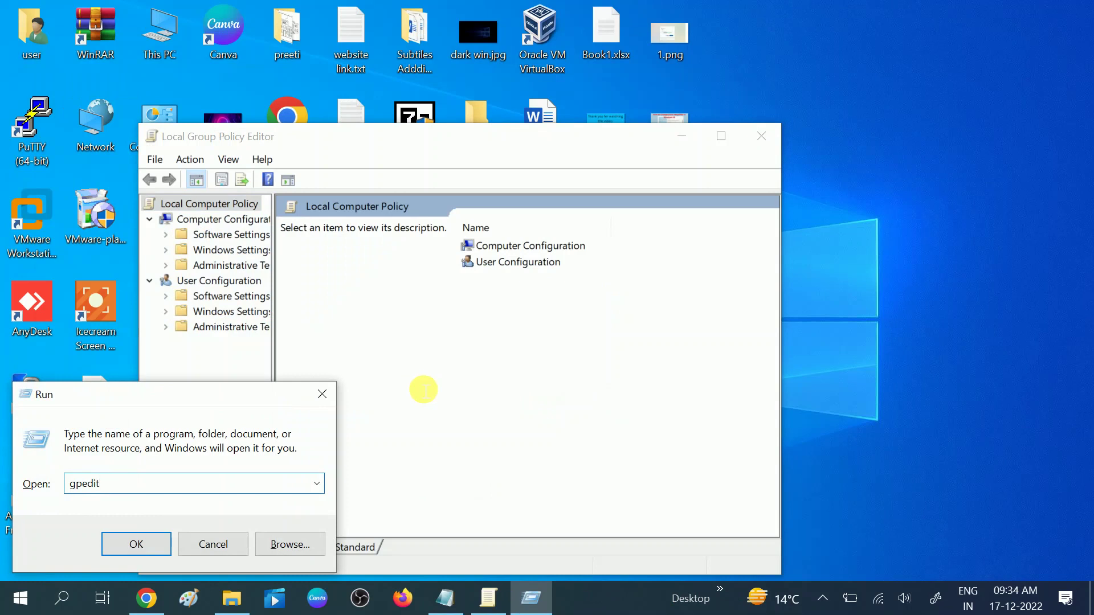
{"action": "type", "text": ".,"}
{"action": "key", "text": "BackSpace"}
{"action": "type", "text": "ms"}
{"action": "type", "text": "c"}
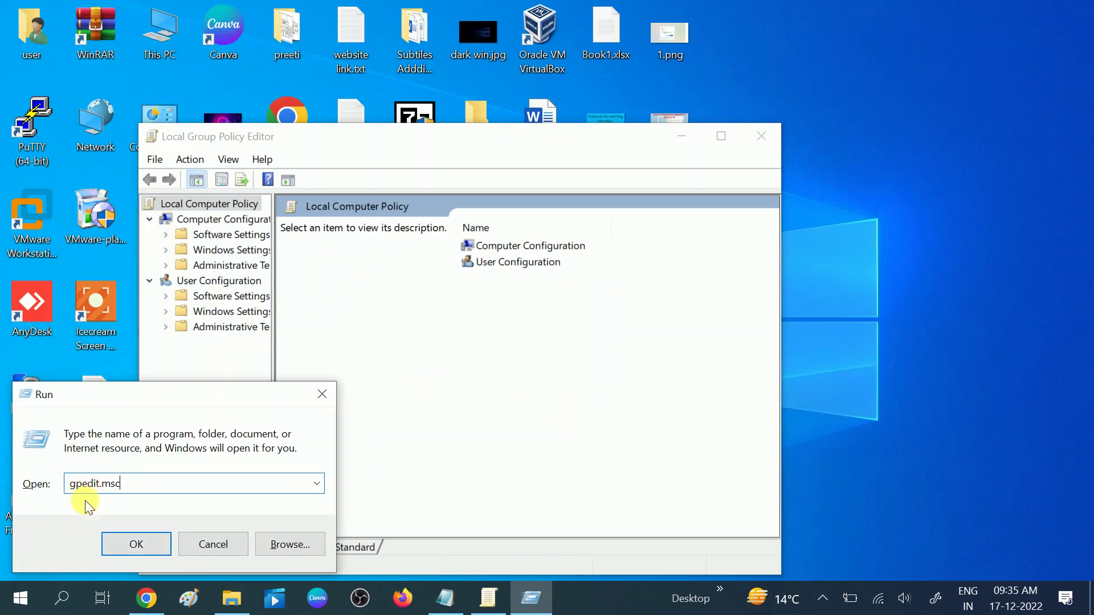
{"action": "left_click", "coordinate": [134, 542]}
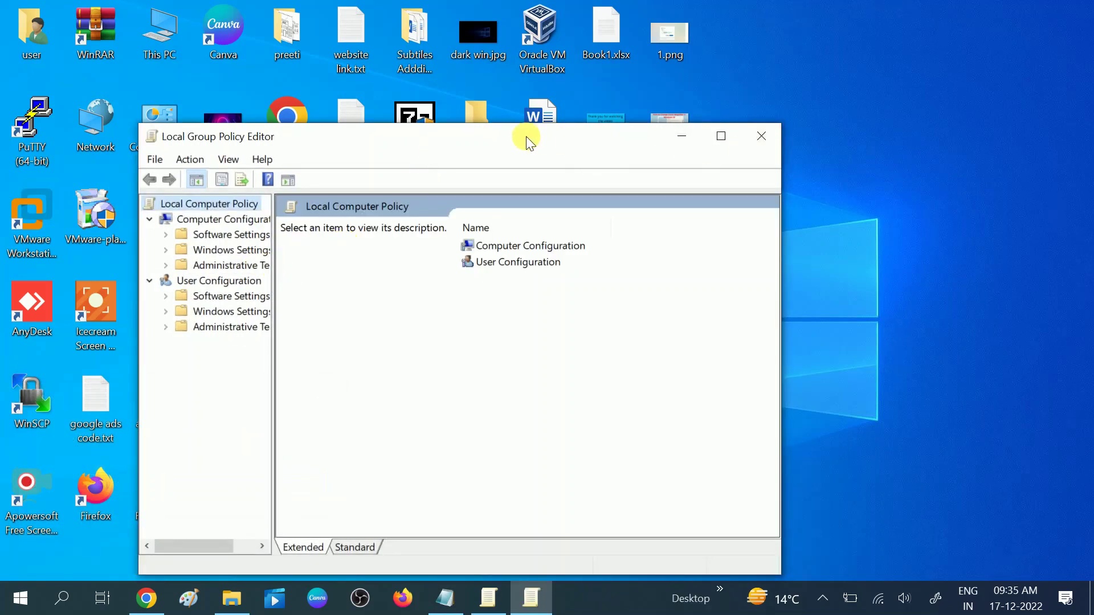
{"action": "left_click_drag", "start_coordinate": [526, 137], "coordinate": [862, 104]}
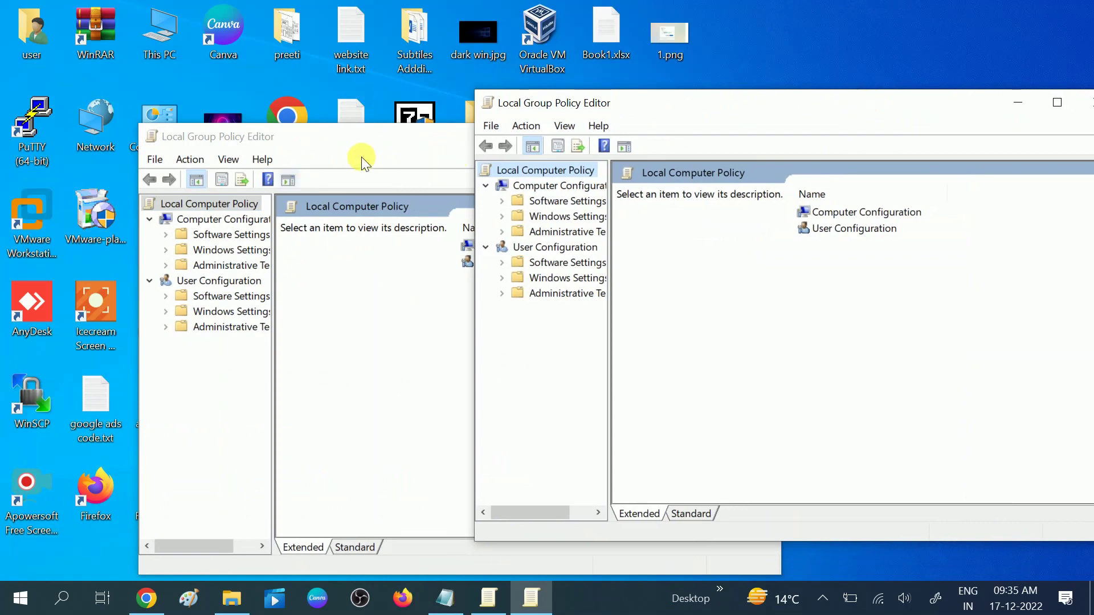
{"action": "left_click_drag", "start_coordinate": [637, 105], "coordinate": [510, 103]}
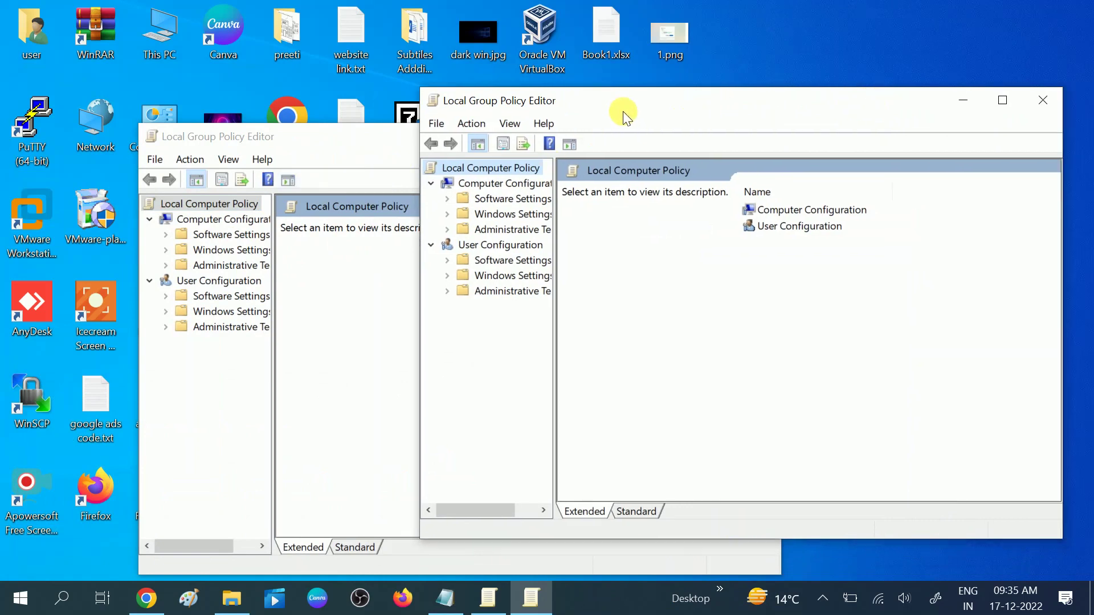
{"action": "left_click", "coordinate": [966, 105]}
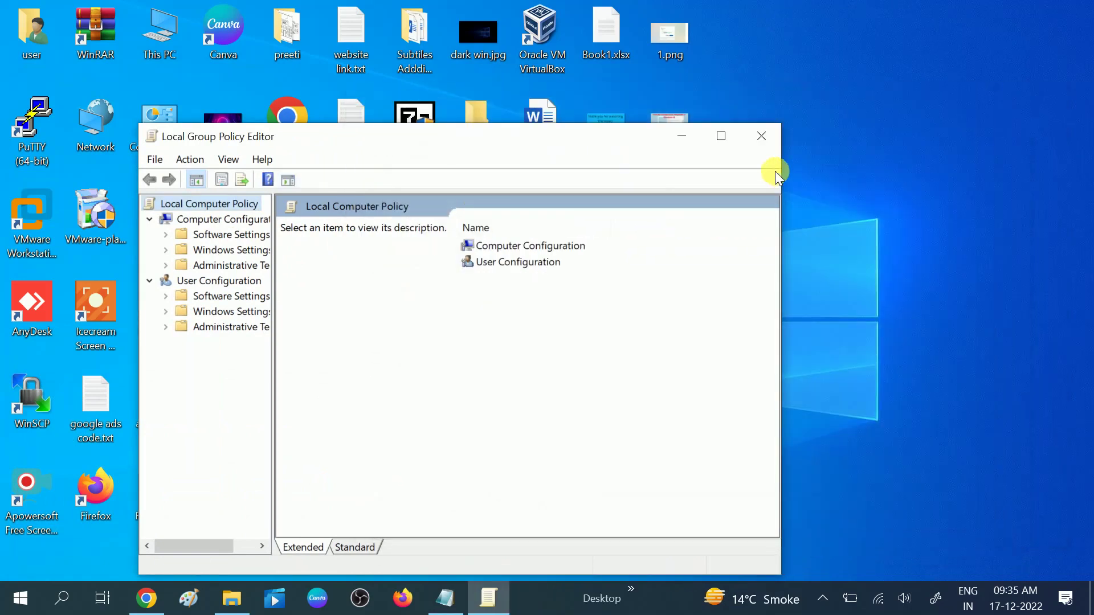
- Maximise the editor, widen the tree, and expand User Configuration > Administrative Templates > Windows Components
{"action": "left_click", "coordinate": [720, 137]}
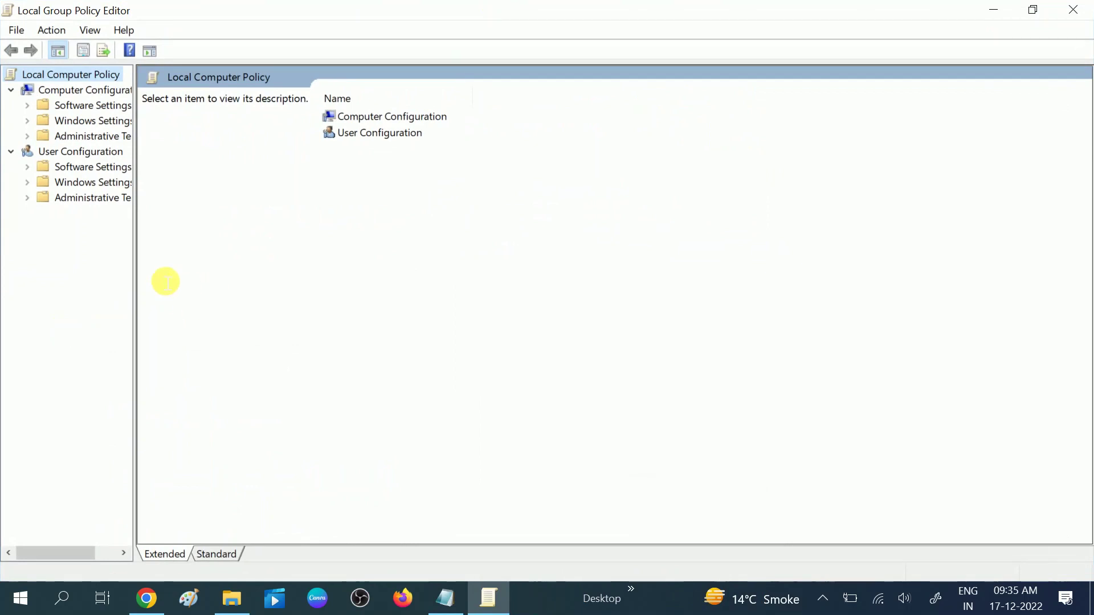
{"action": "left_click_drag", "start_coordinate": [147, 271], "coordinate": [271, 256]}
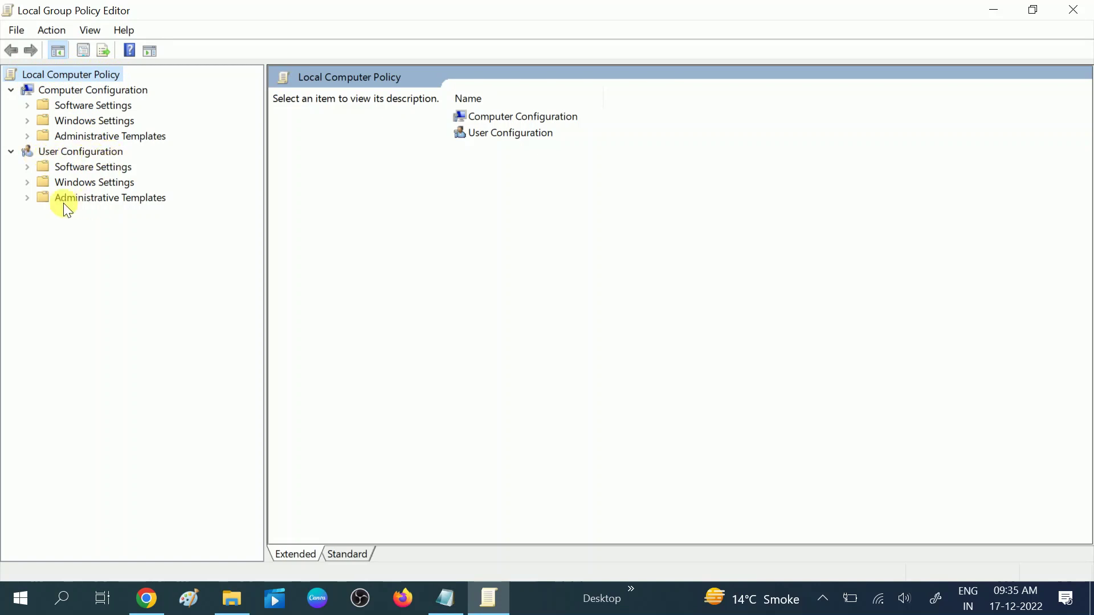
{"action": "left_click", "coordinate": [73, 152]}
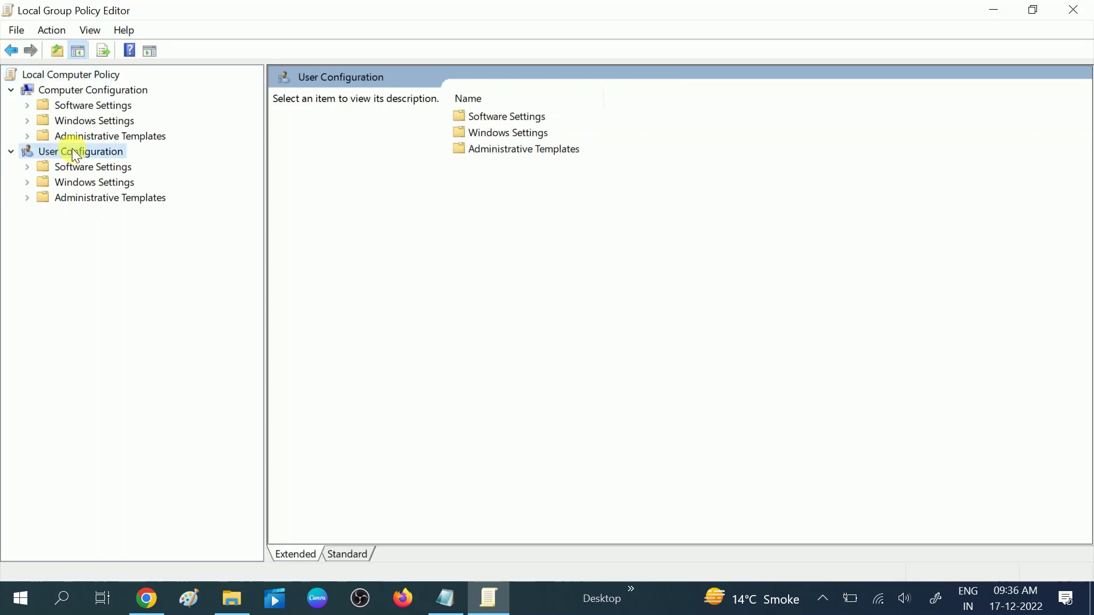
{"action": "left_click", "coordinate": [69, 197]}
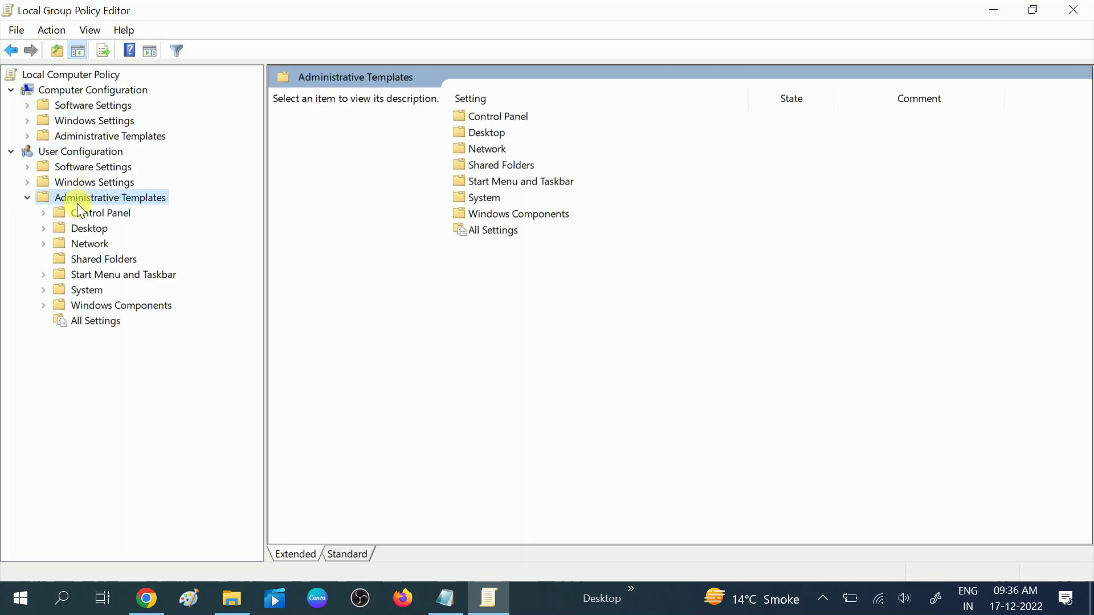
{"action": "double_click", "coordinate": [99, 305]}
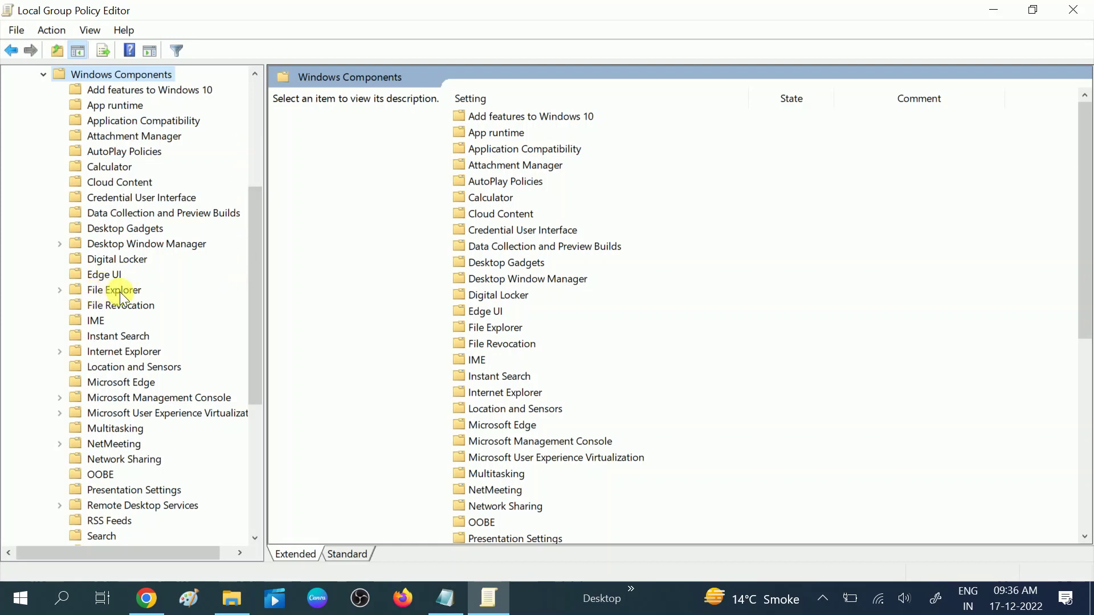
- Expand the File Explorer policies and open 'Hide these specified drives in My Computer' for editing
{"action": "double_click", "coordinate": [89, 290]}
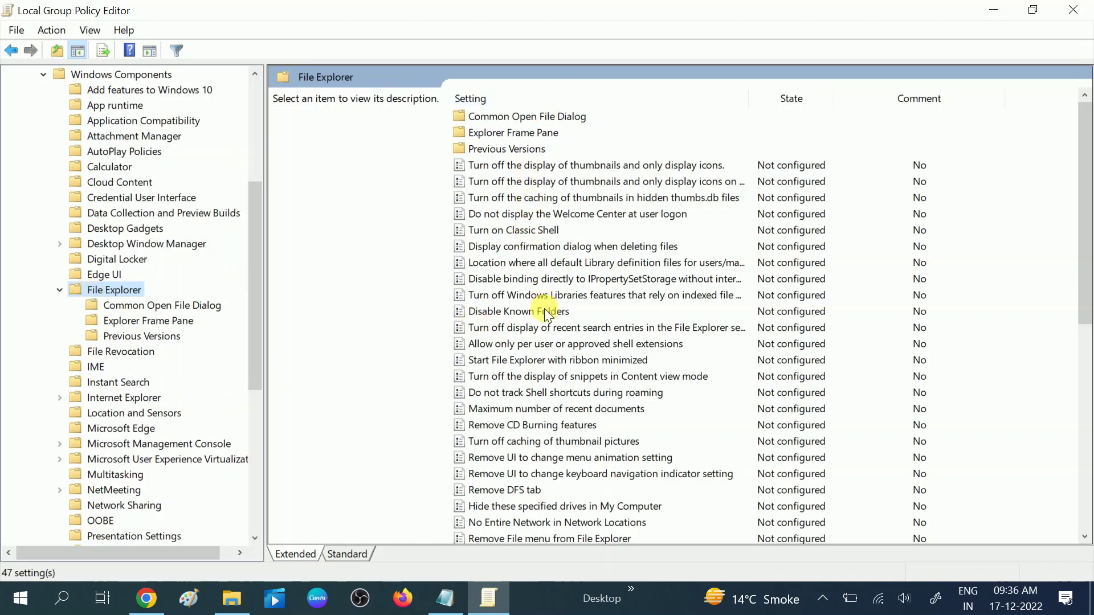
{"action": "scroll", "coordinate": [544, 311], "scroll_direction": "down", "scroll_amount": 3}
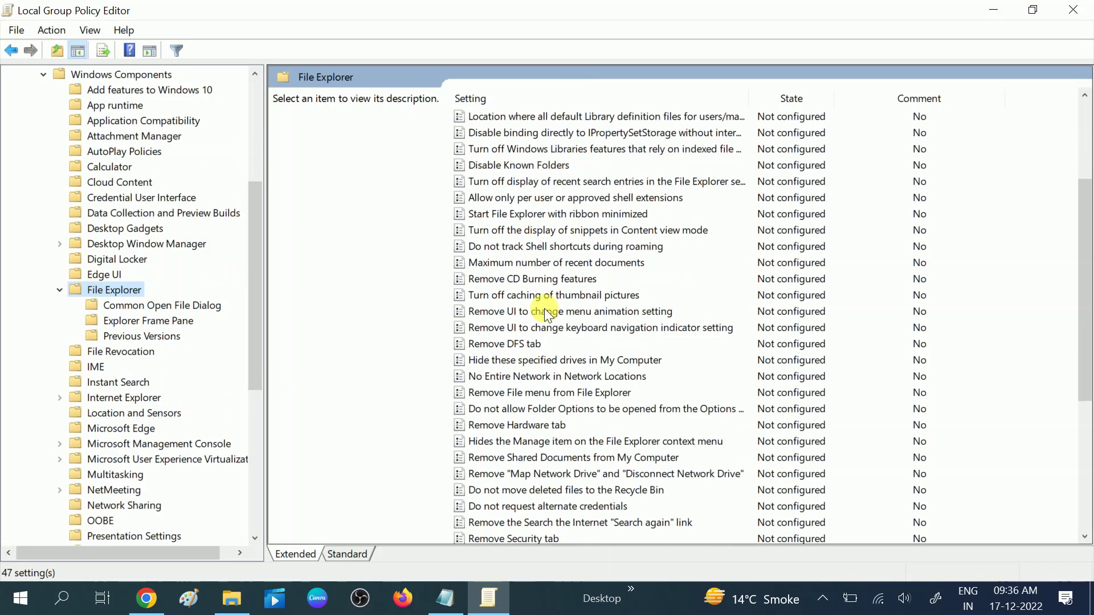
{"action": "left_click", "coordinate": [1031, 19]}
{"action": "left_click", "coordinate": [737, 138]}
{"action": "left_click", "coordinate": [554, 115]}
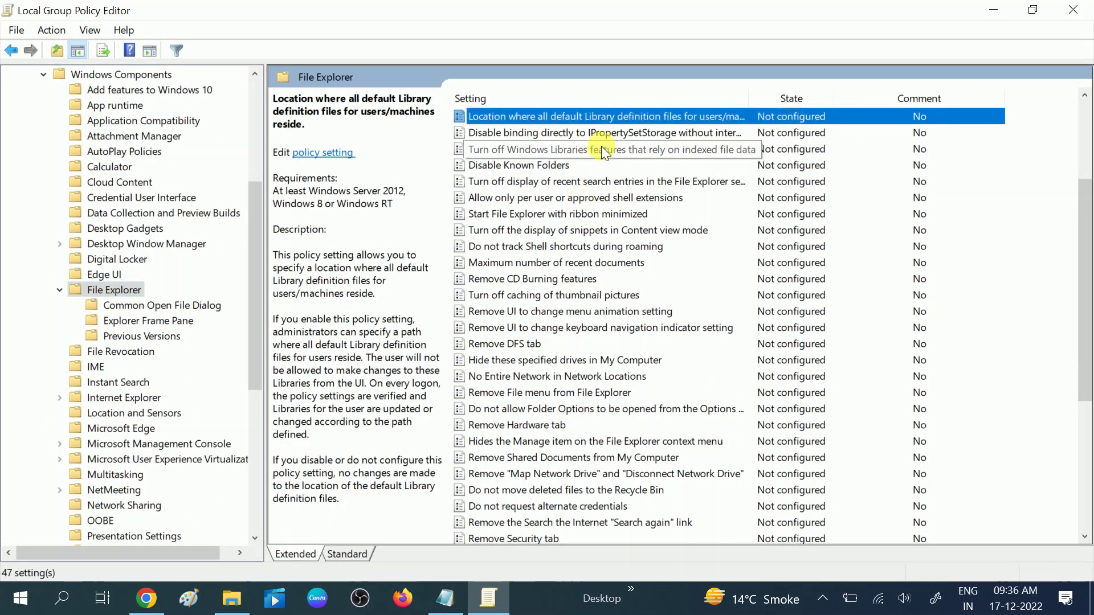
{"action": "key", "text": "h"}
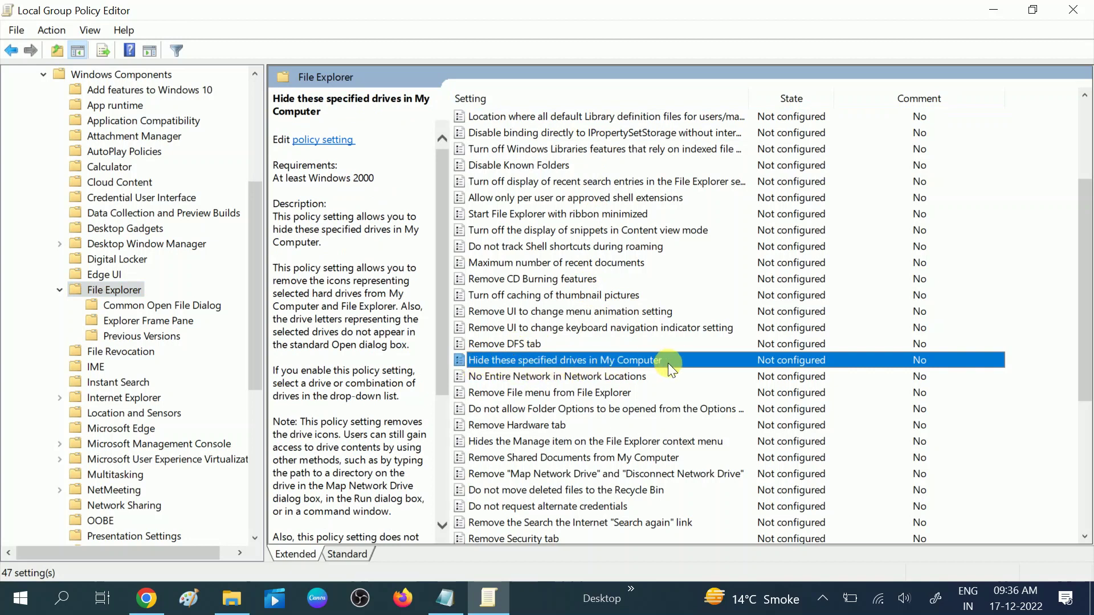
{"action": "right_click", "coordinate": [574, 358]}
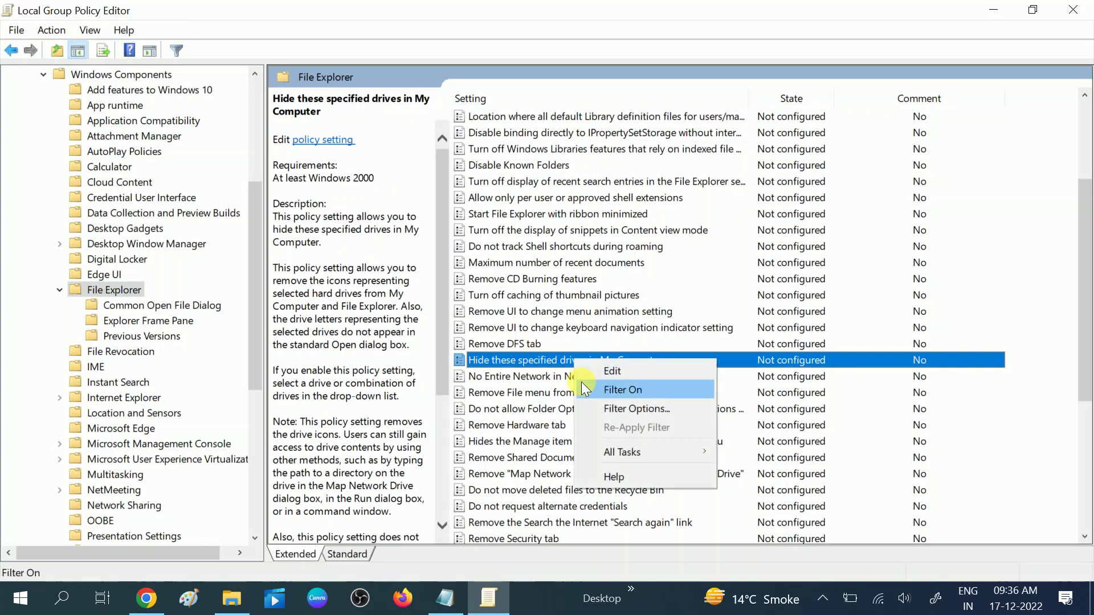
{"action": "left_click", "coordinate": [616, 367]}
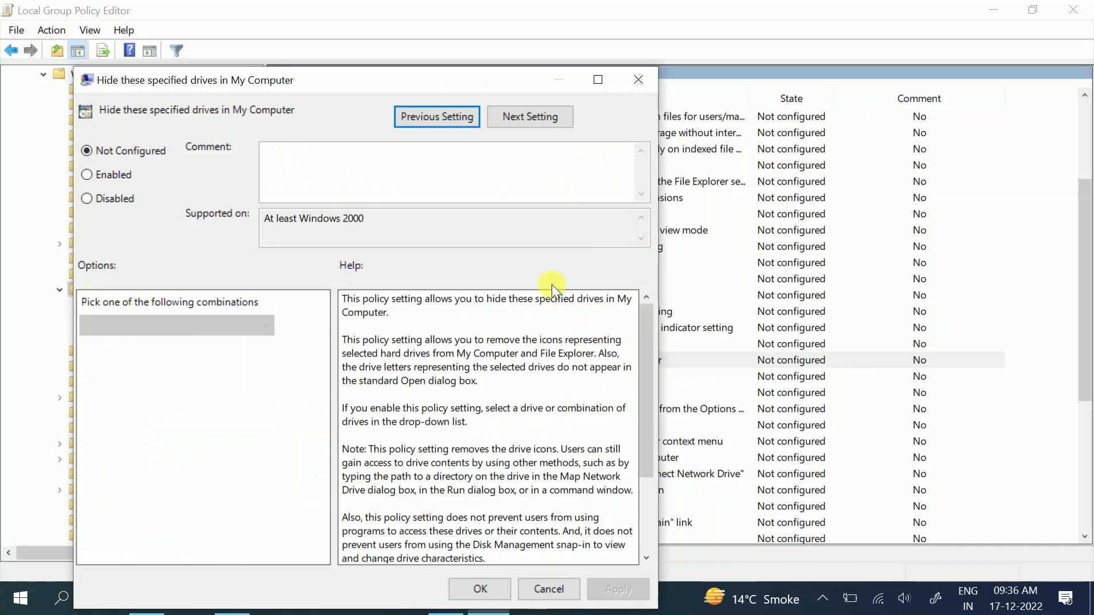
- Enable the drive-hiding policy with 'Restrict C drive only', then apply and confirm it
{"action": "left_click_drag", "start_coordinate": [422, 77], "coordinate": [510, 48]}
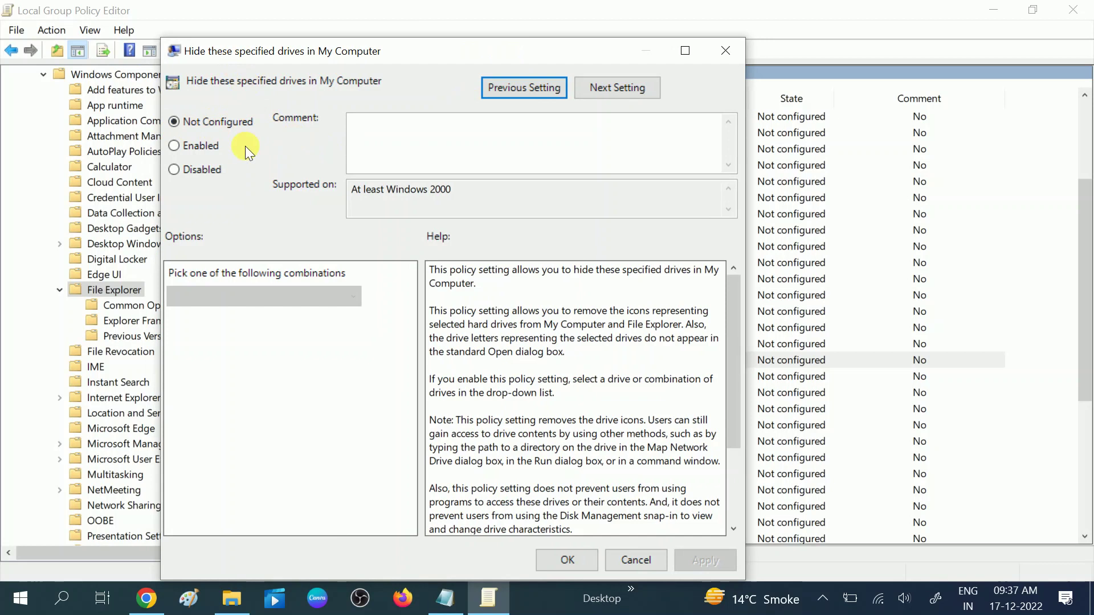
{"action": "left_click", "coordinate": [178, 145]}
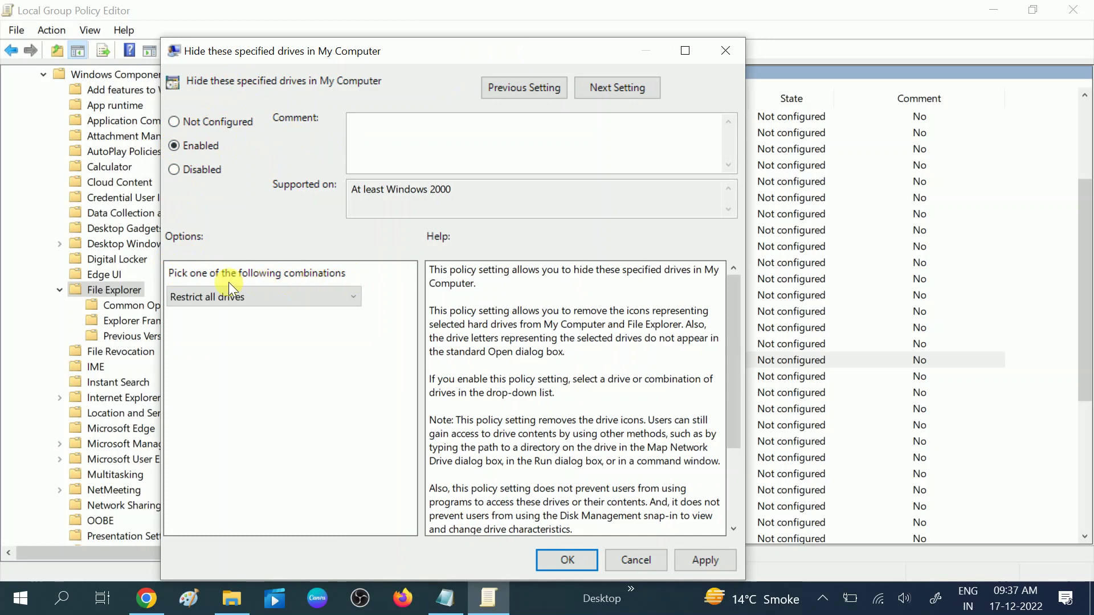
{"action": "left_click", "coordinate": [348, 294]}
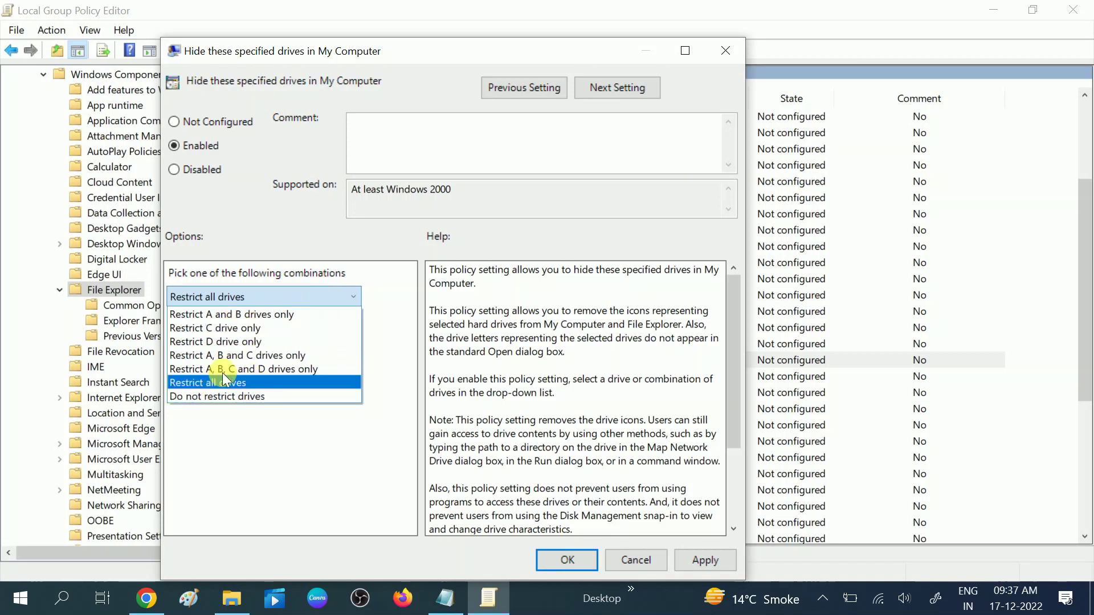
{"action": "left_click", "coordinate": [214, 329]}
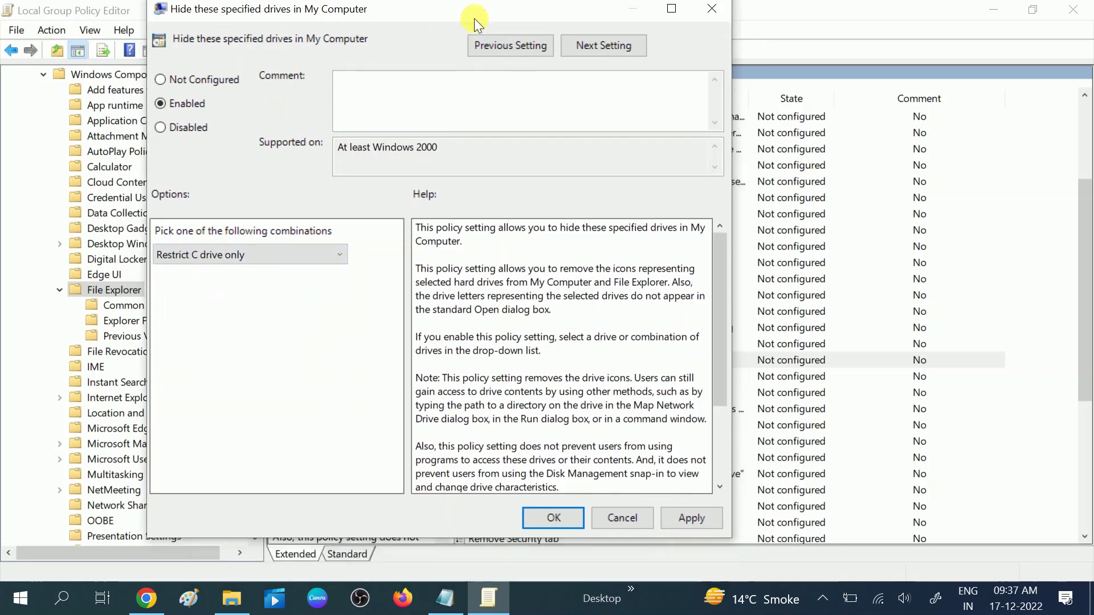
{"action": "left_click_drag", "start_coordinate": [474, 18], "coordinate": [474, 23]}
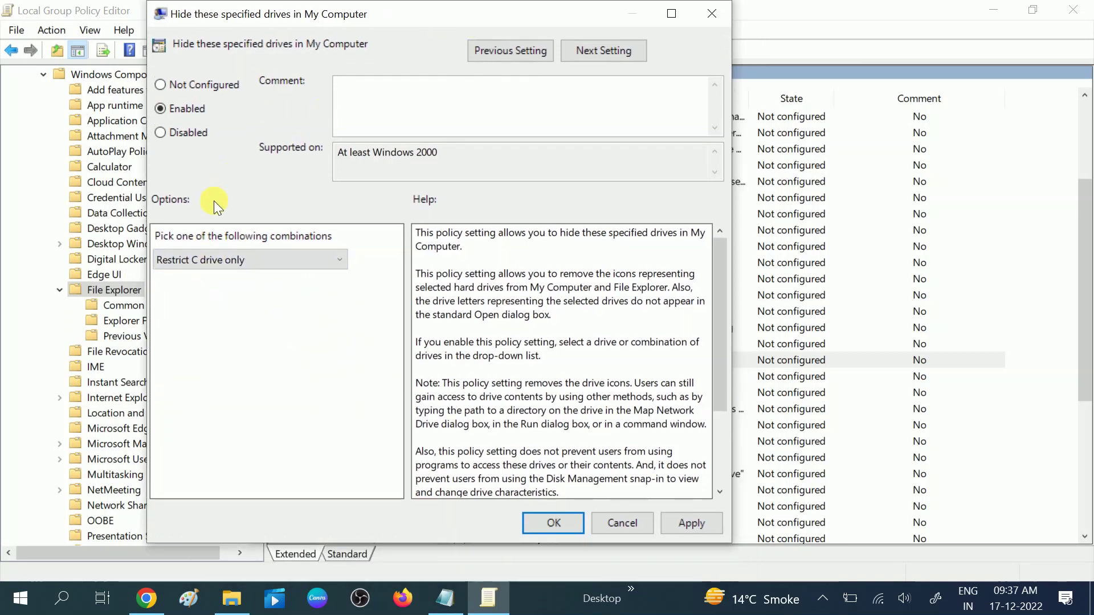
{"action": "left_click", "coordinate": [684, 520]}
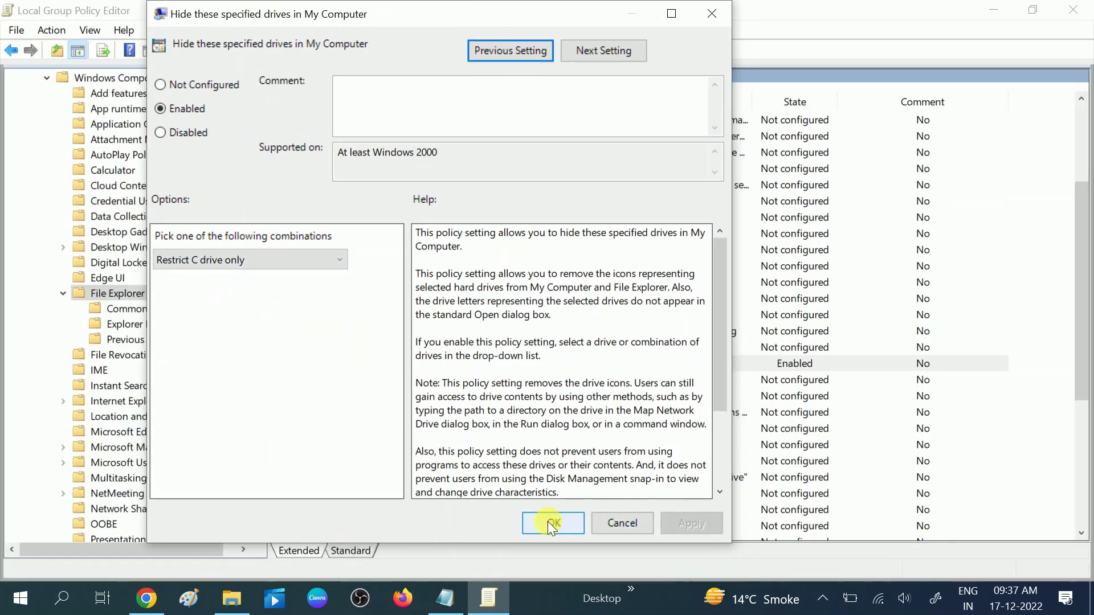
{"action": "left_click", "coordinate": [553, 522]}
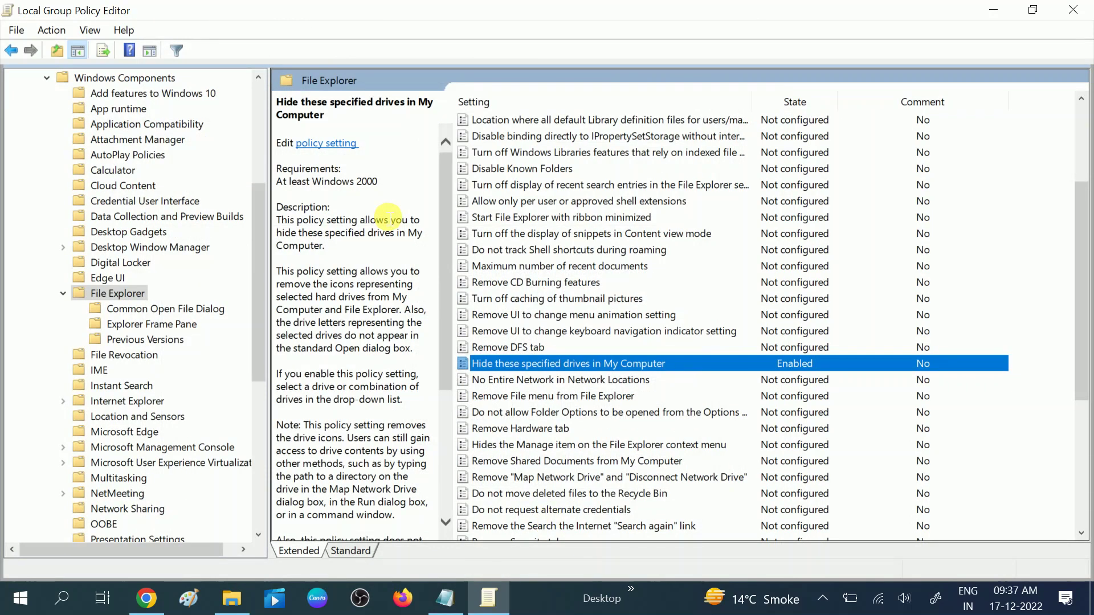
- Close the editor, refresh the desktop, and confirm This PC still shows Local Disk (C:)
{"action": "left_click", "coordinate": [1079, 19]}
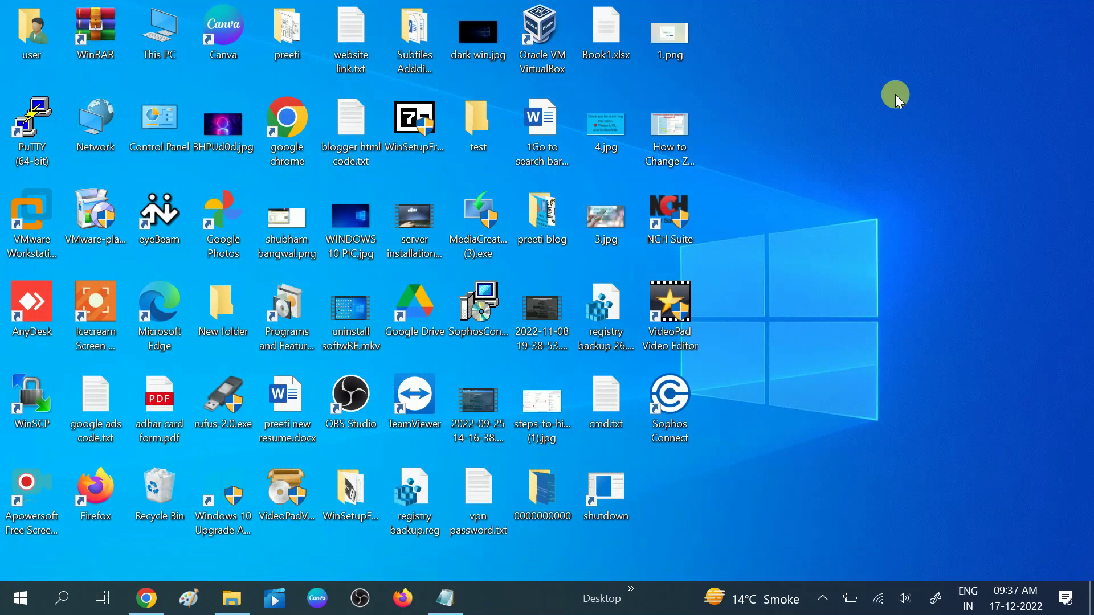
{"action": "right_click", "coordinate": [894, 94]}
{"action": "left_click", "coordinate": [930, 143]}
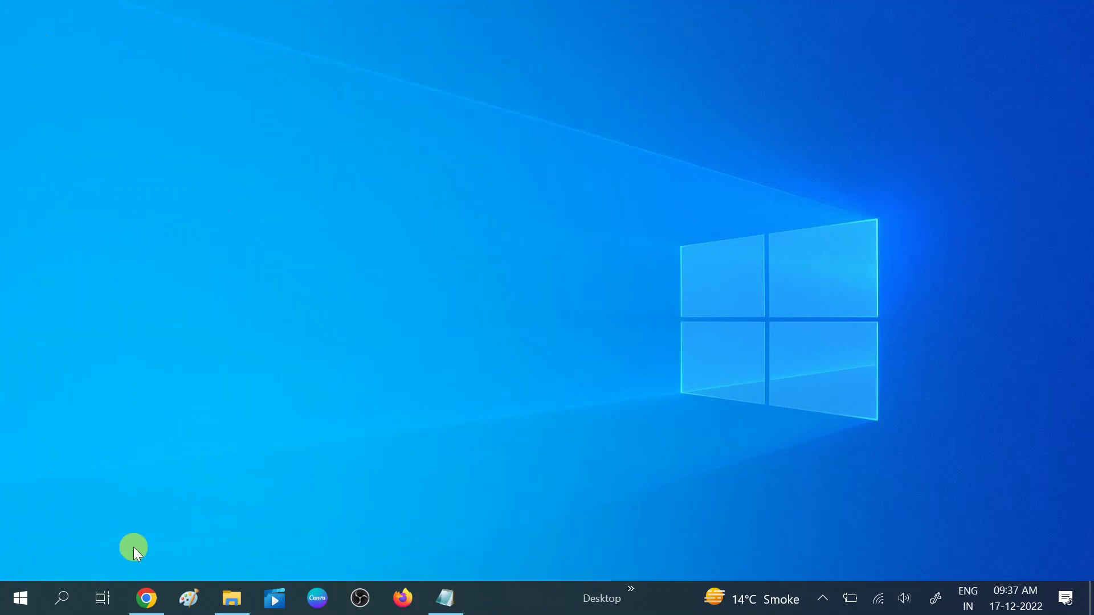
{"action": "left_click", "coordinate": [231, 598]}
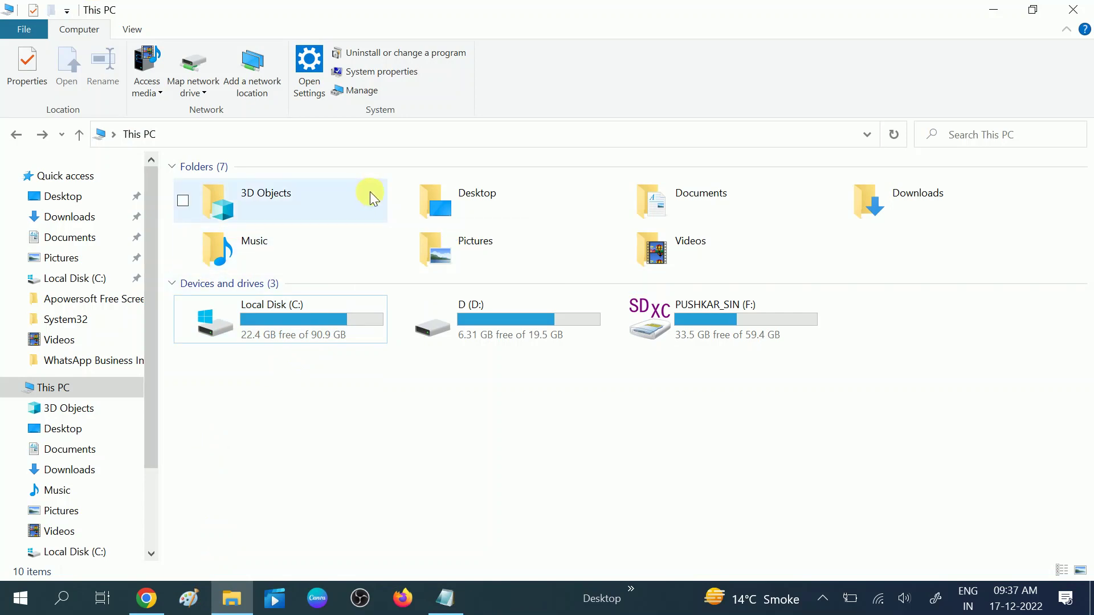
{"action": "left_click", "coordinate": [54, 604]}
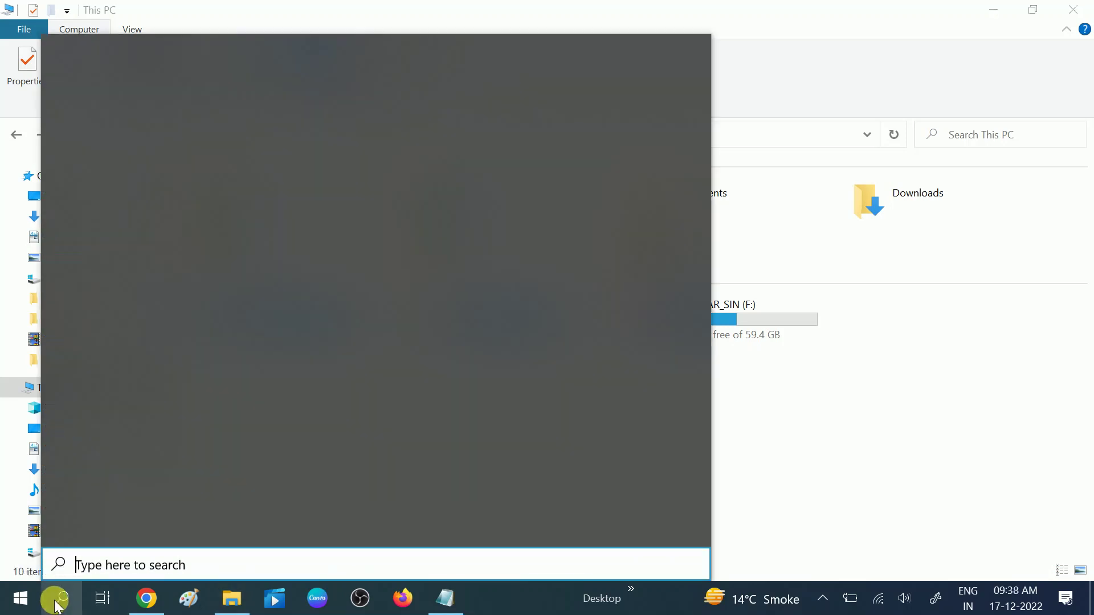
{"action": "type", "text": "dmd"}
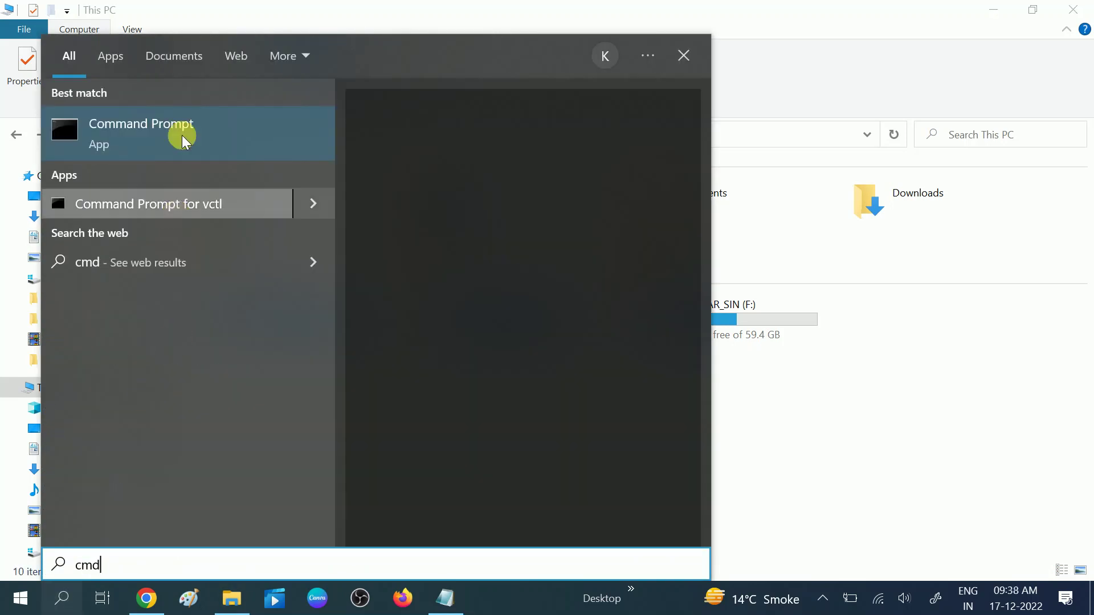
- Run gpupdate /force in an administrator Command Prompt, then exit the console
{"action": "right_click", "coordinate": [183, 139]}
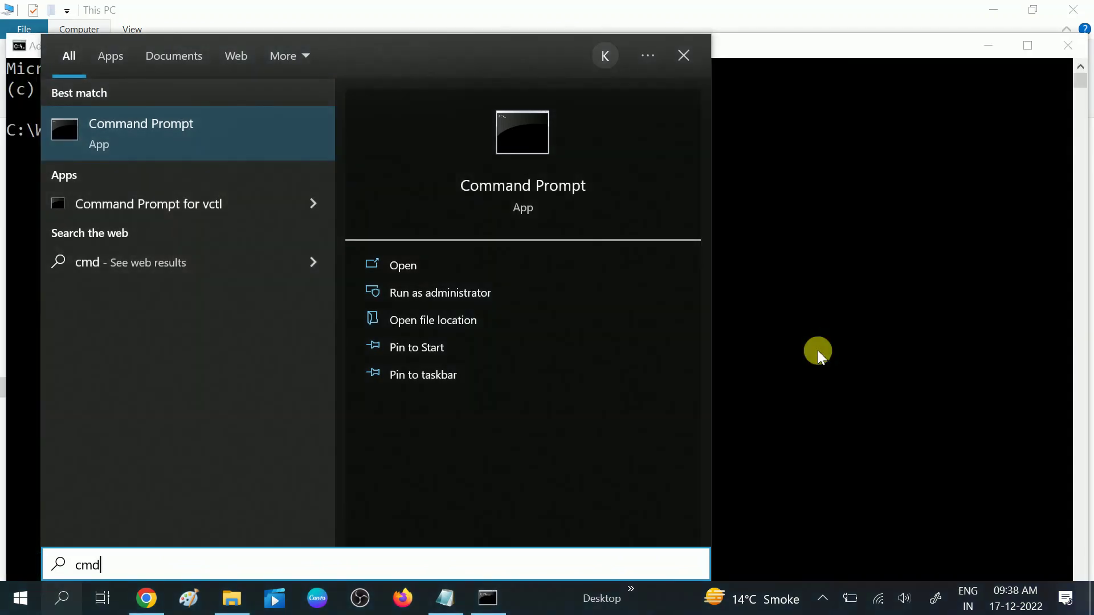
{"action": "left_click", "coordinate": [818, 351]}
{"action": "left_click_drag", "start_coordinate": [674, 50], "coordinate": [763, 122]}
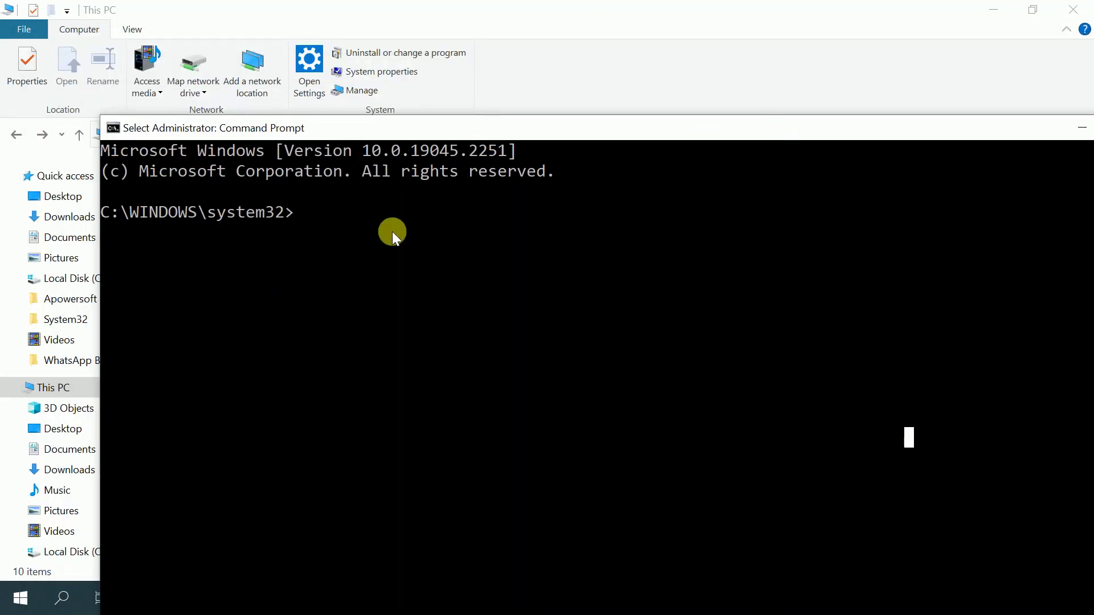
{"action": "type", "text": "gpu"}
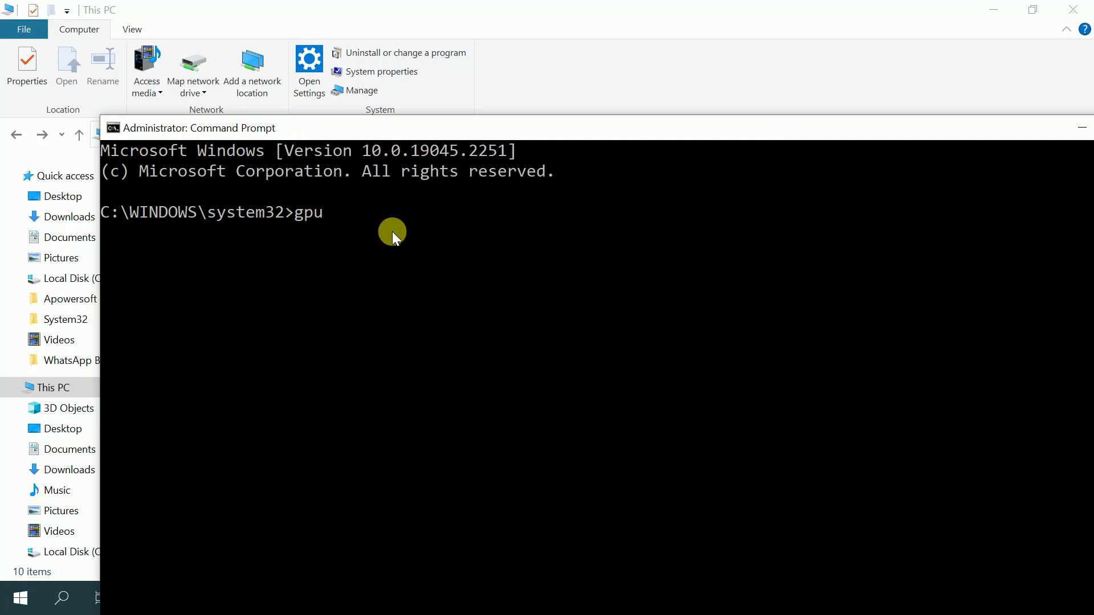
{"action": "type", "text": "pdate /fo"}
{"action": "type", "text": "rce"}
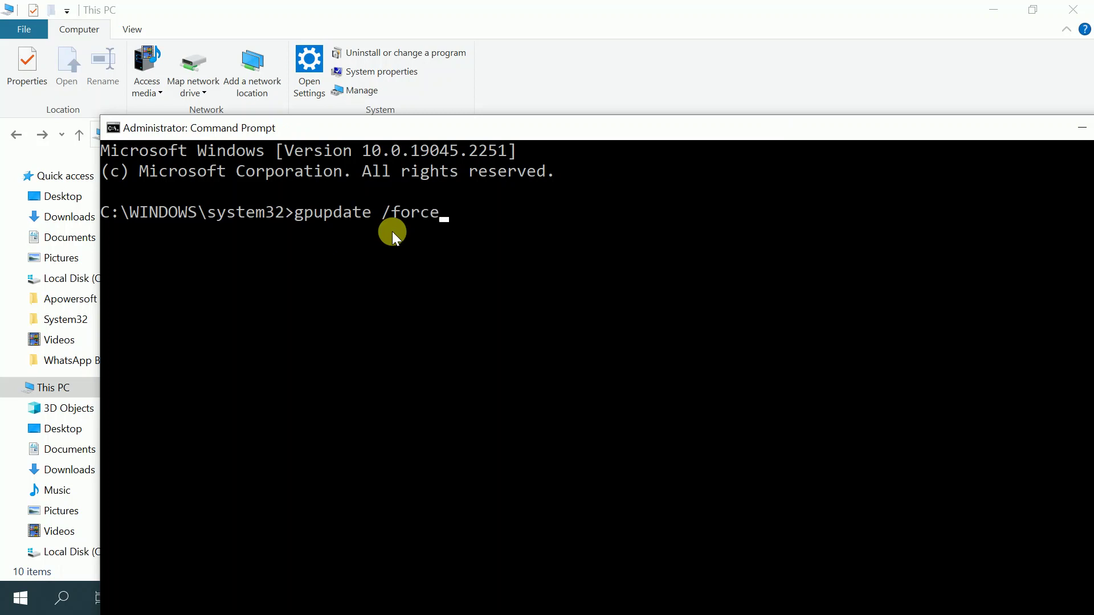
{"action": "key", "text": "Return"}
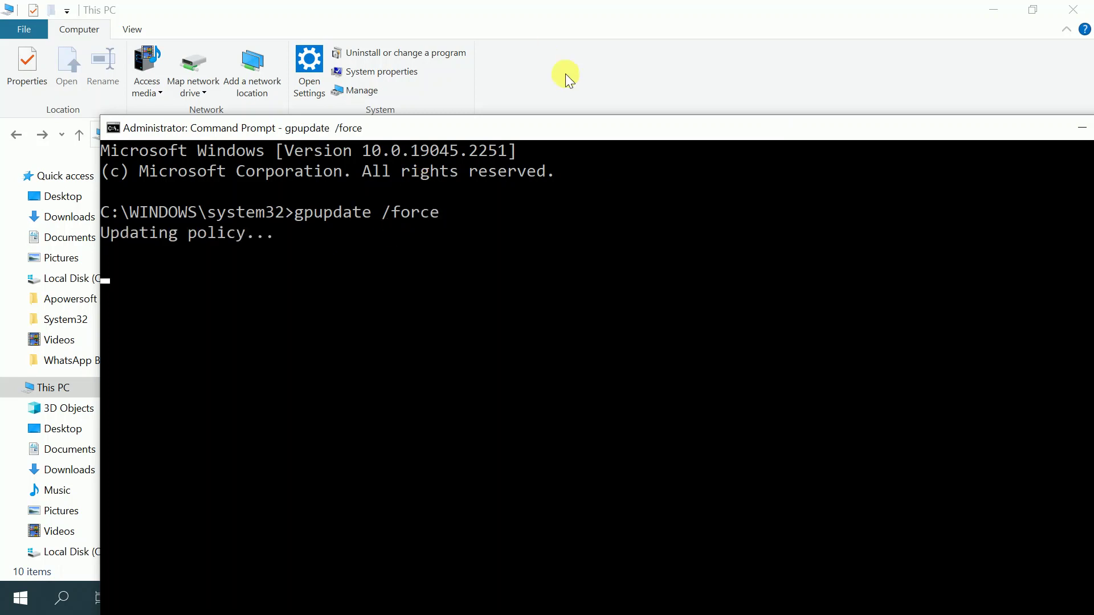
{"action": "left_click_drag", "start_coordinate": [571, 121], "coordinate": [495, 59]}
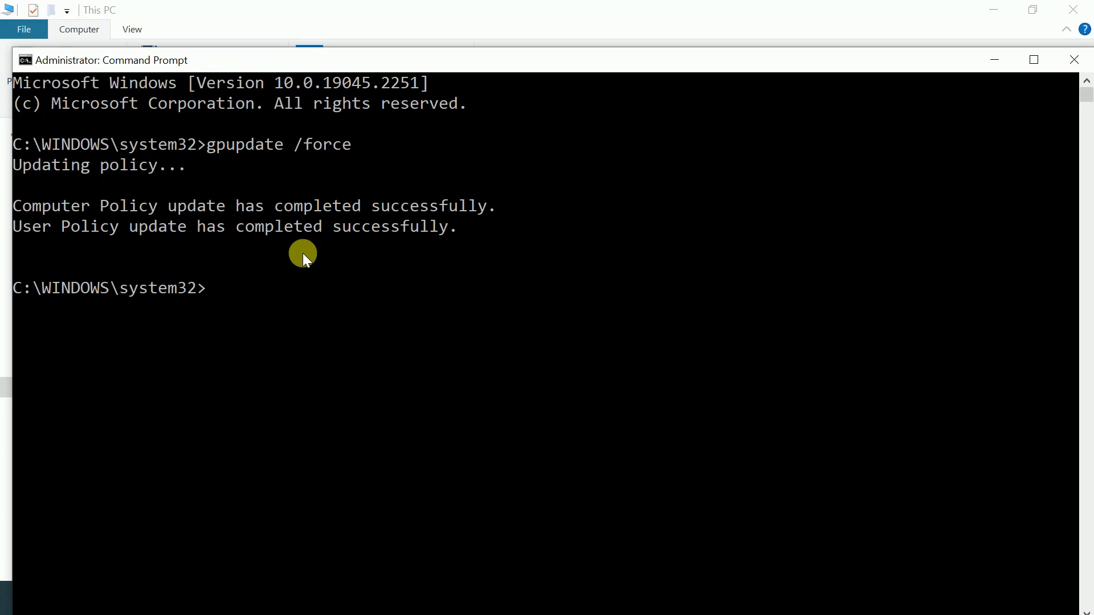
{"action": "type", "text": "exit"}
{"action": "key", "text": "Return"}
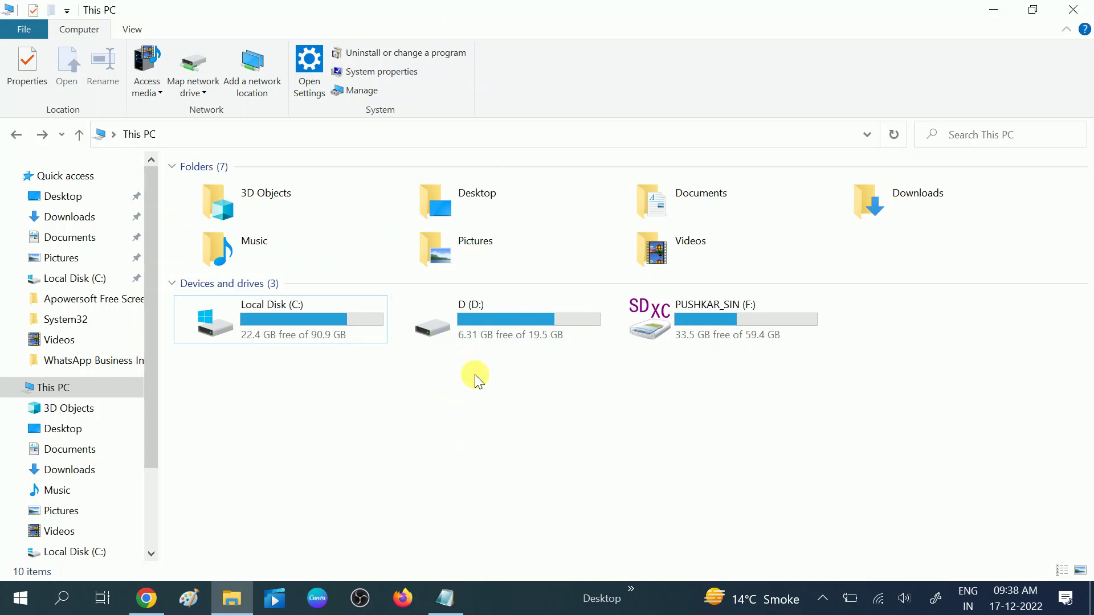
- Refresh This PC twice, leaving only D (D:) and PUSHKAR_SIN (F:) listed
{"action": "right_click", "coordinate": [464, 422]}
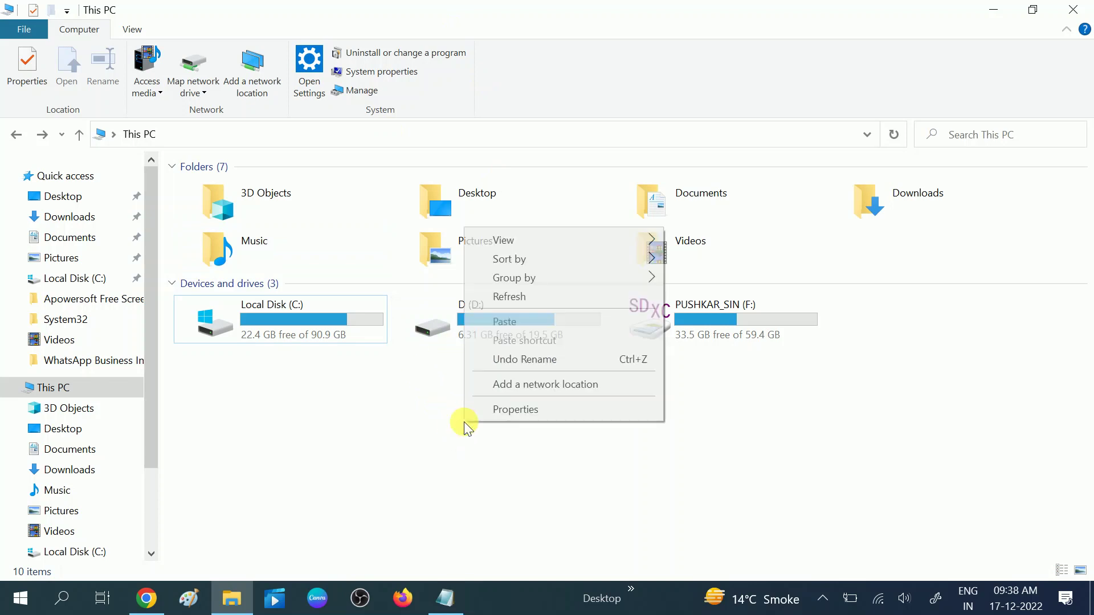
{"action": "left_click", "coordinate": [510, 296]}
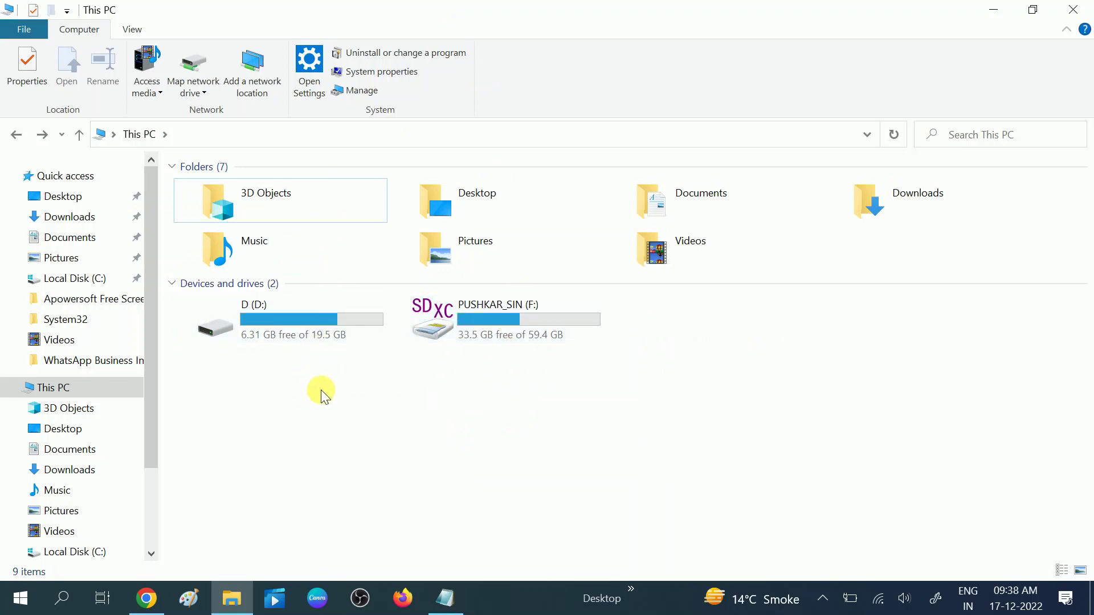
{"action": "right_click", "coordinate": [321, 369]}
{"action": "mouse_move", "coordinate": [370, 419]}
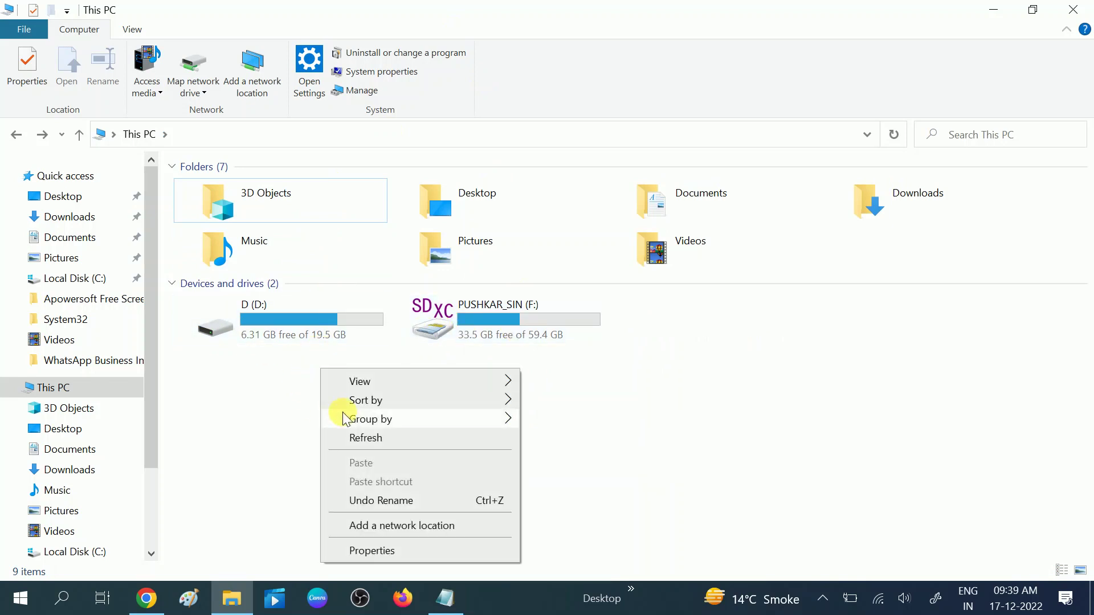
{"action": "left_click", "coordinate": [358, 438]}
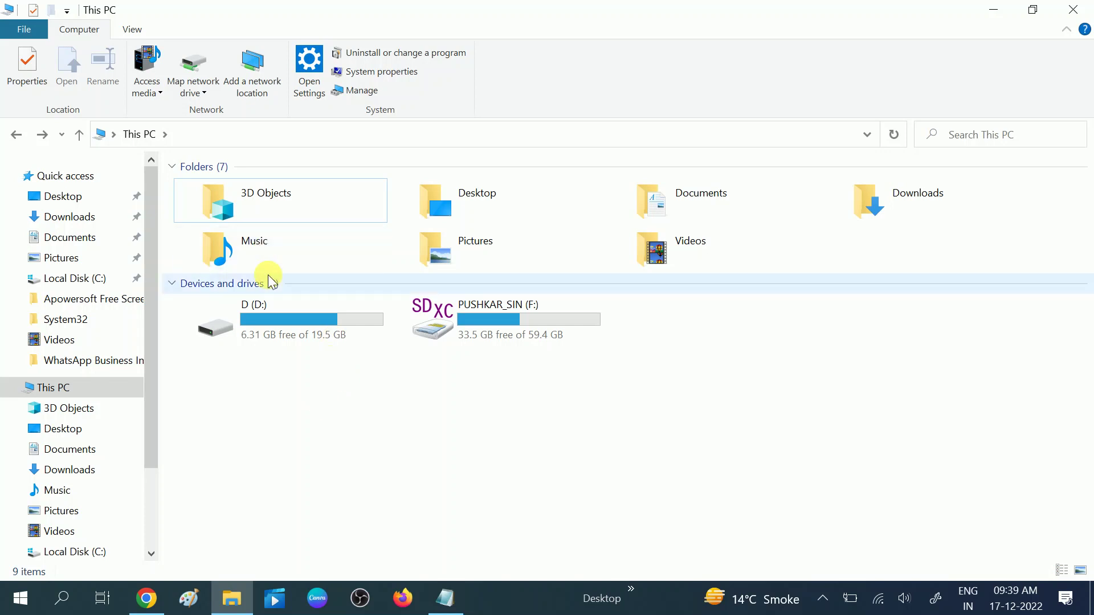
{"action": "left_click", "coordinate": [200, 128]}
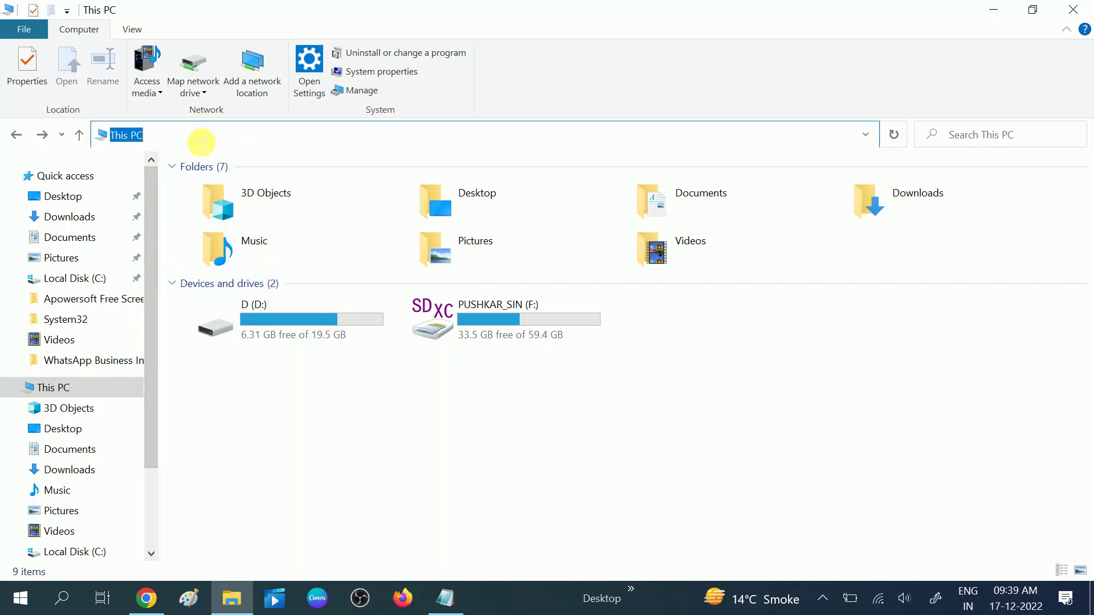
{"action": "type", "text": "c"}
{"action": "type", "text": ":"}
{"action": "key", "text": "Return"}
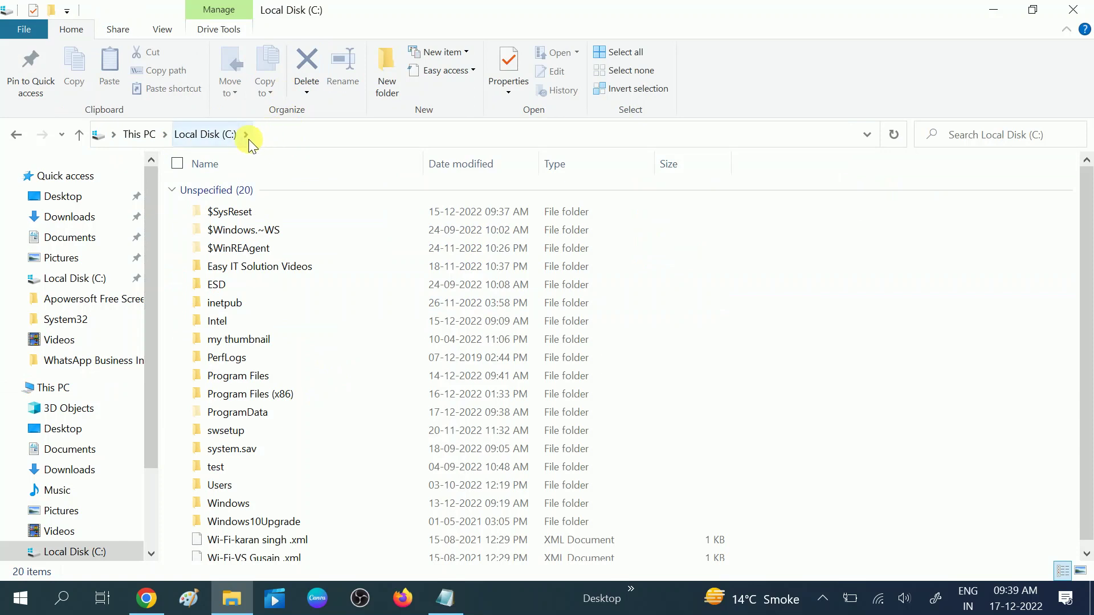
{"action": "left_click", "coordinate": [17, 136]}
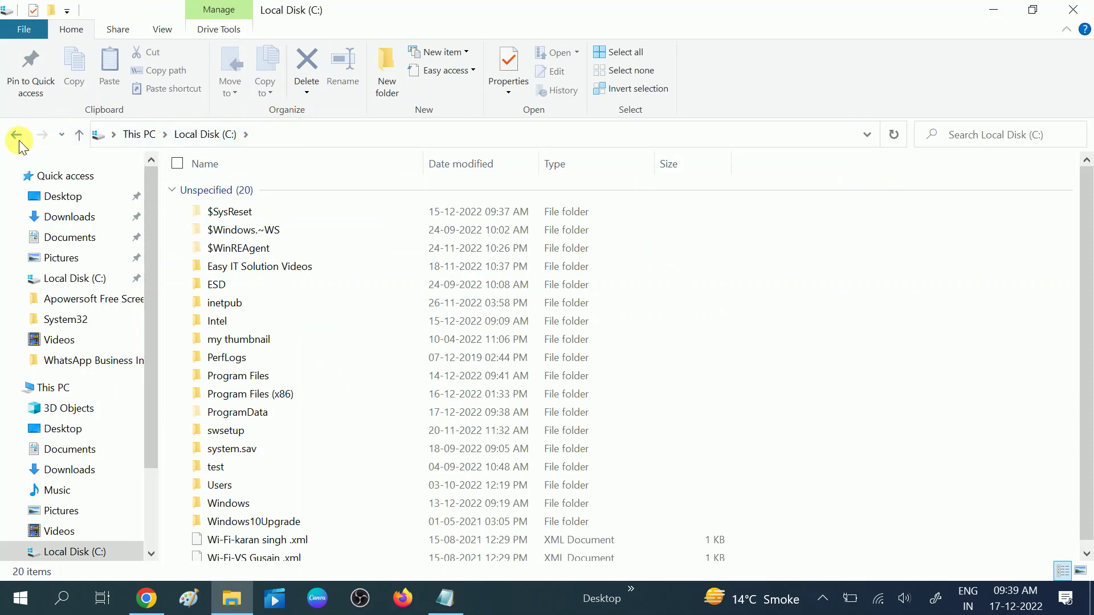